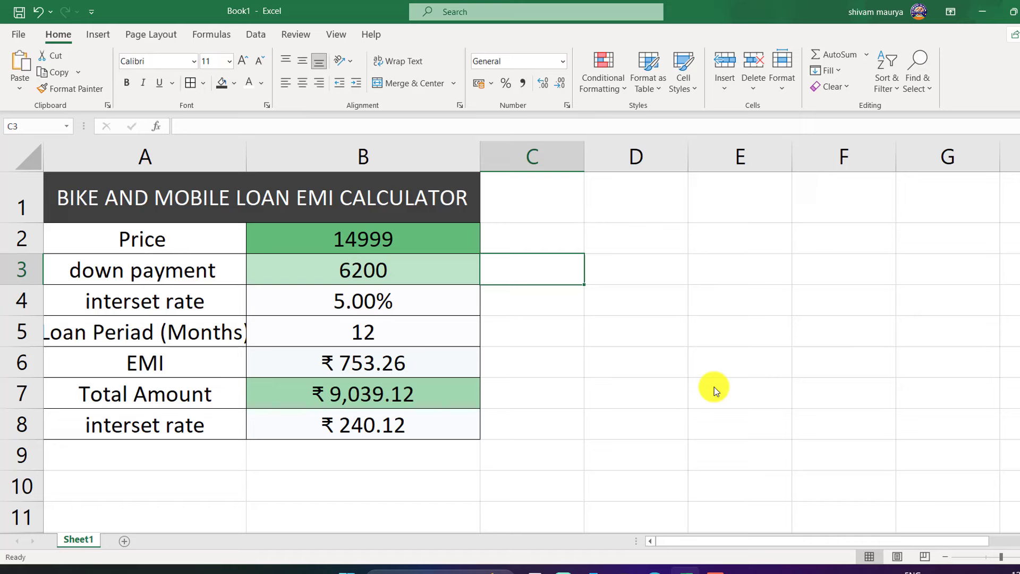
Step: Merge and center cells C1:D1 beside the calculator title, and widen columns C and D to about twice their width
left_click(200, 202)
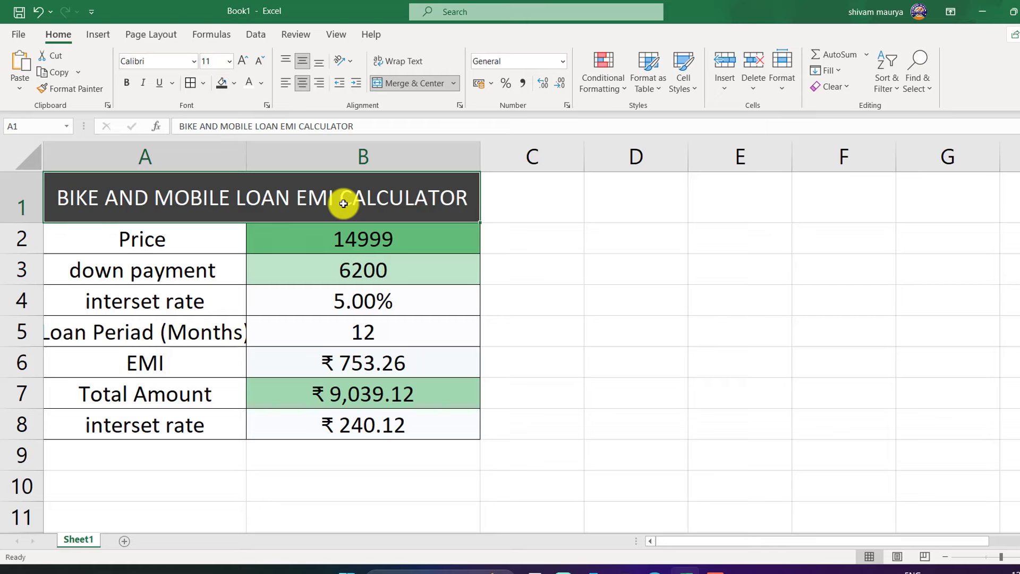
left_click(535, 203)
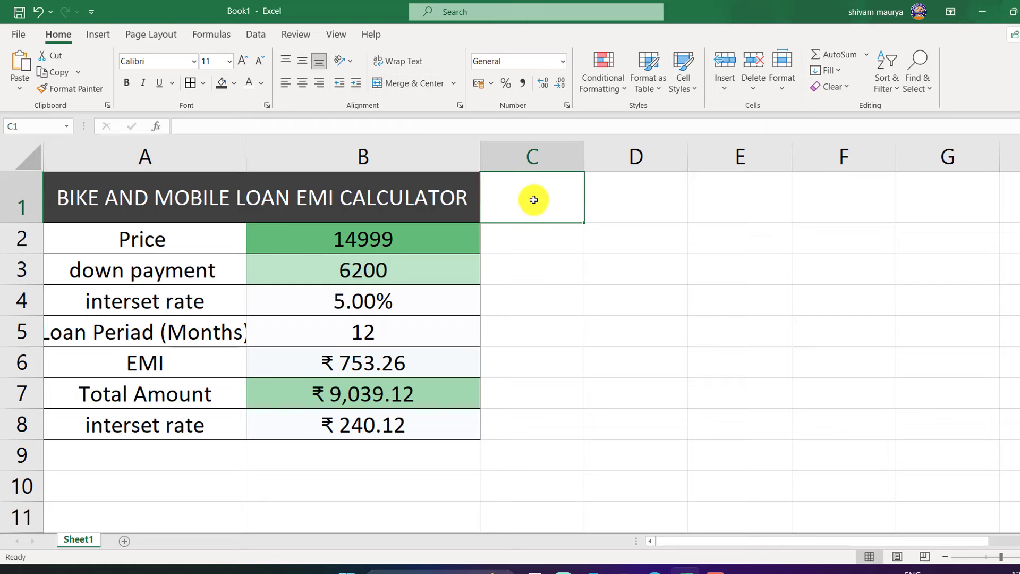
left_click_drag(533, 199, 623, 200)
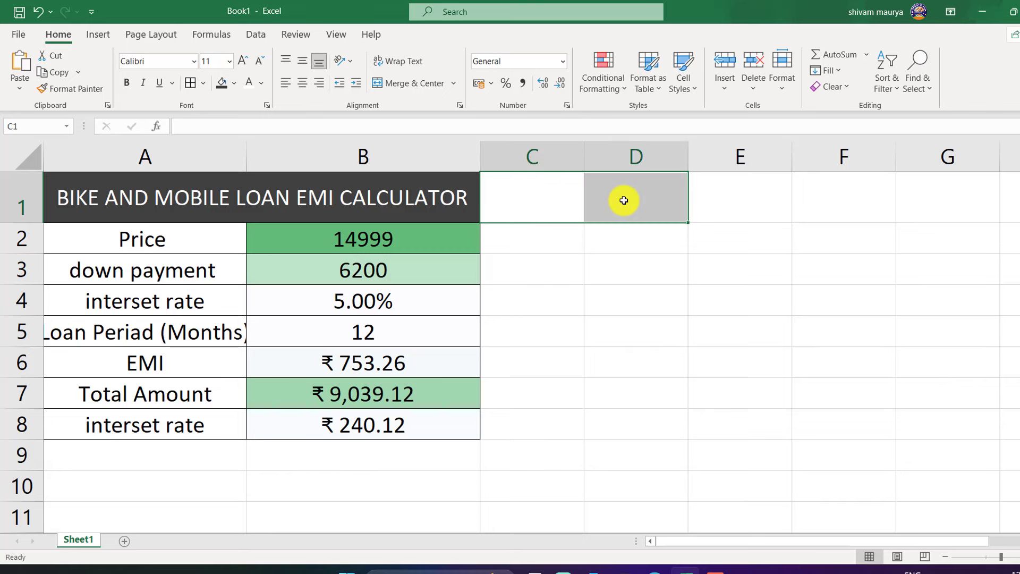
left_click(406, 85)
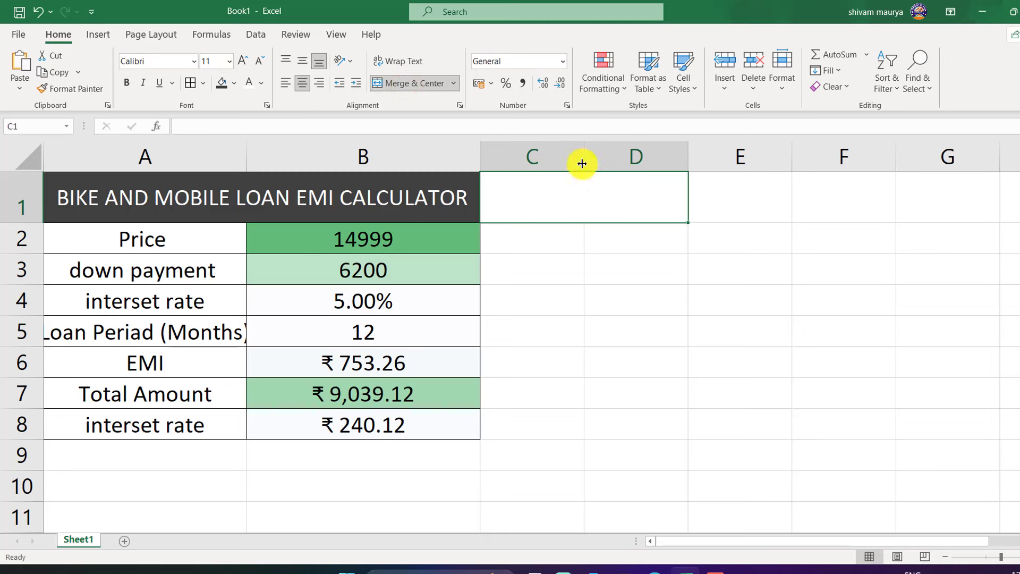
left_click_drag(583, 162, 685, 162)
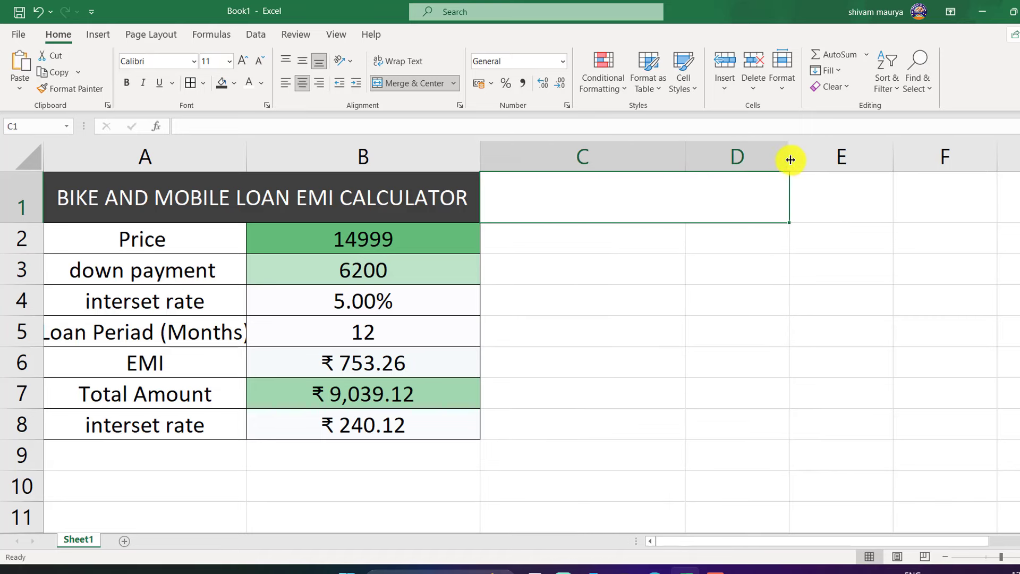
left_click_drag(789, 158, 893, 172)
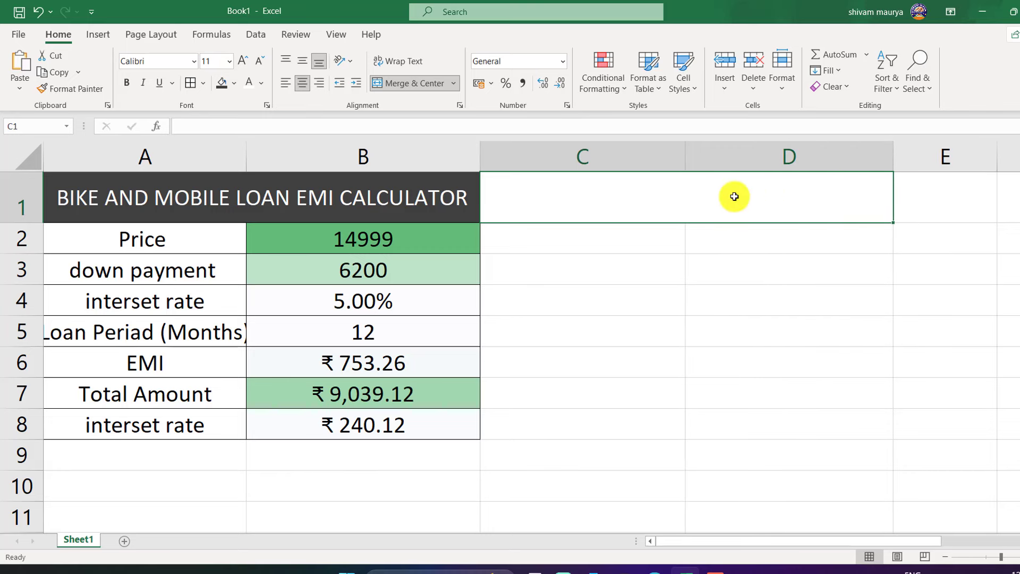
Step: Enter the title EMI BILL in the merged cell C1:D1
double_click(645, 204)
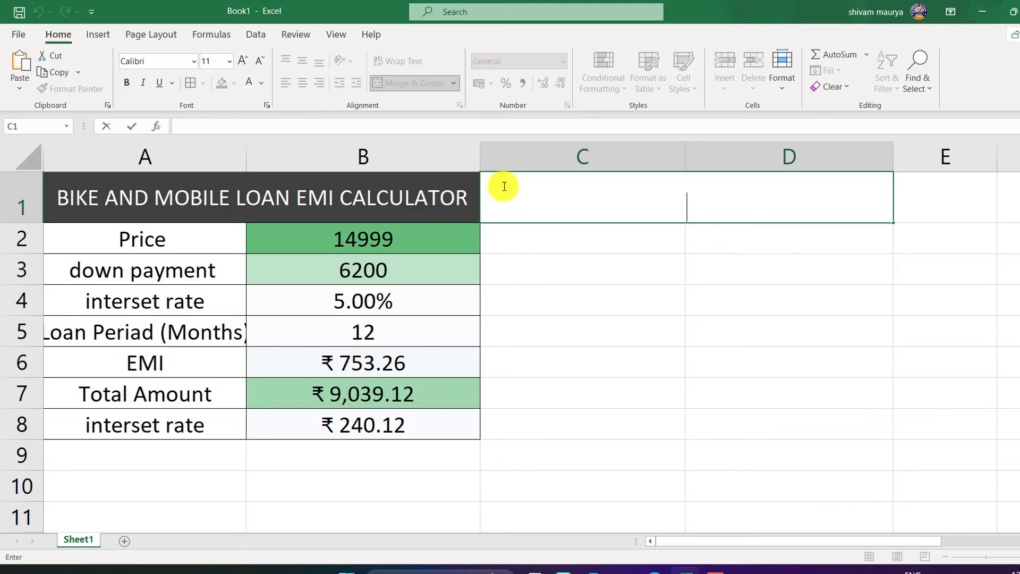
left_click(681, 249)
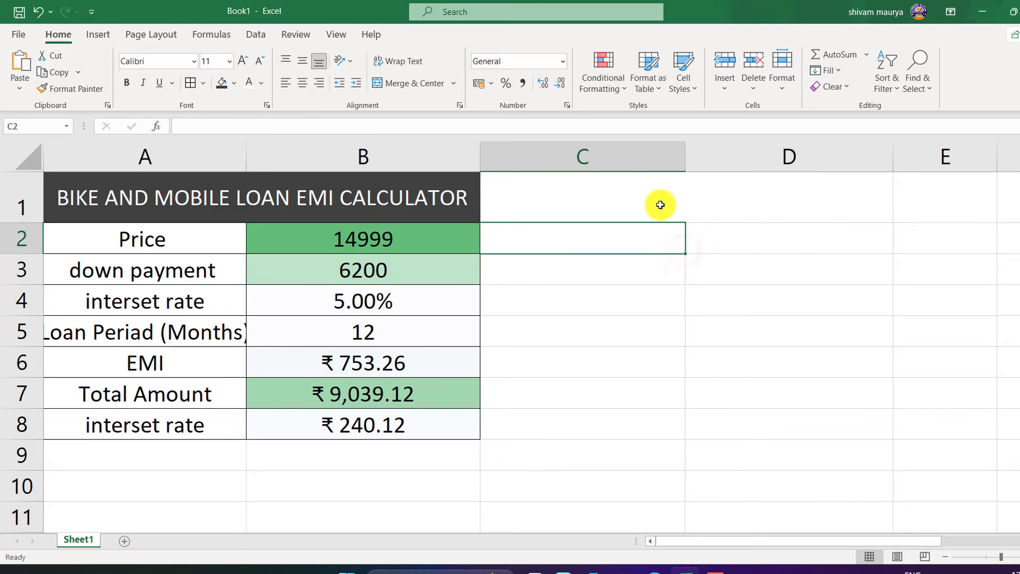
left_click(660, 204)
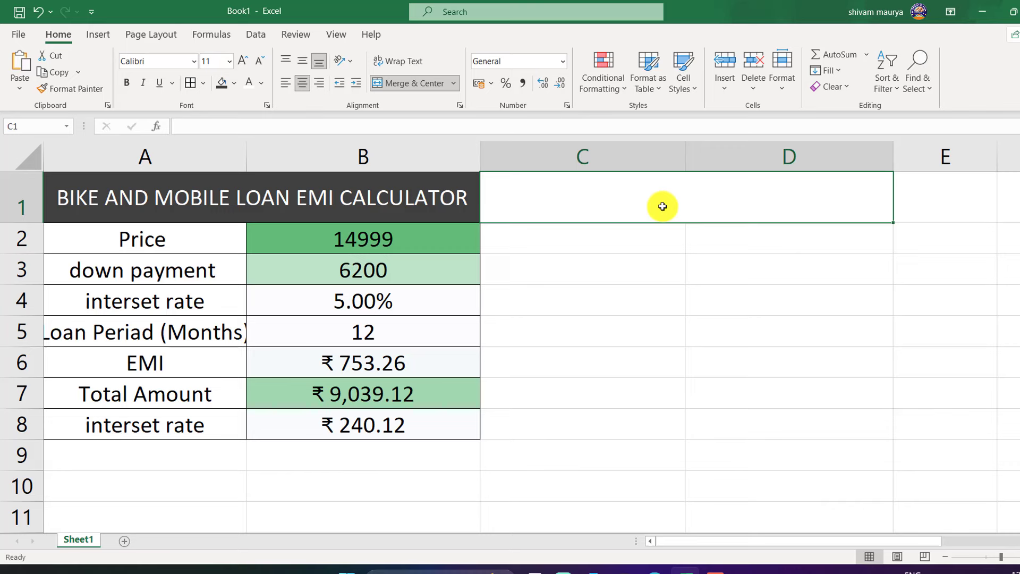
type("EMI")
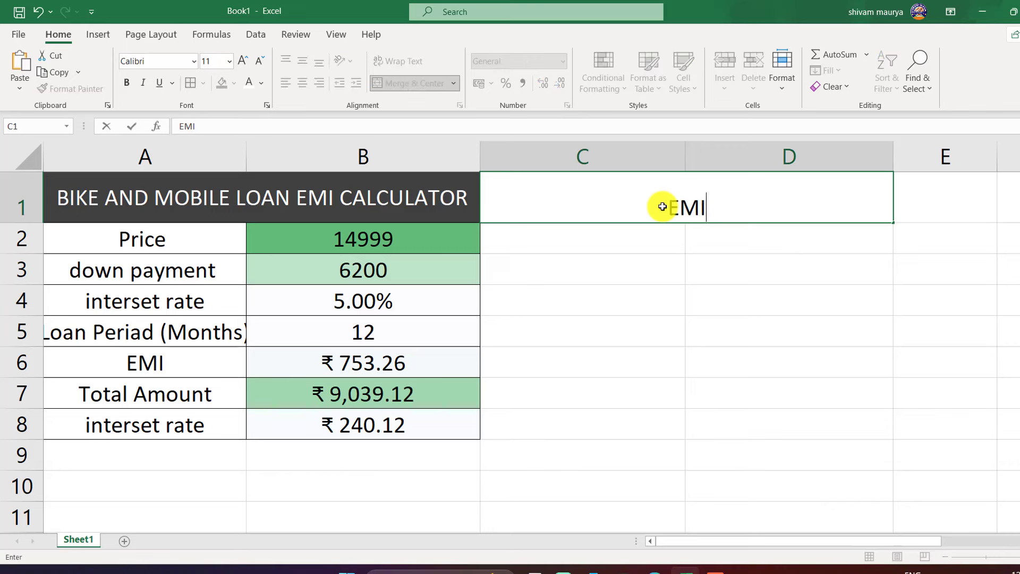
type(" BILL")
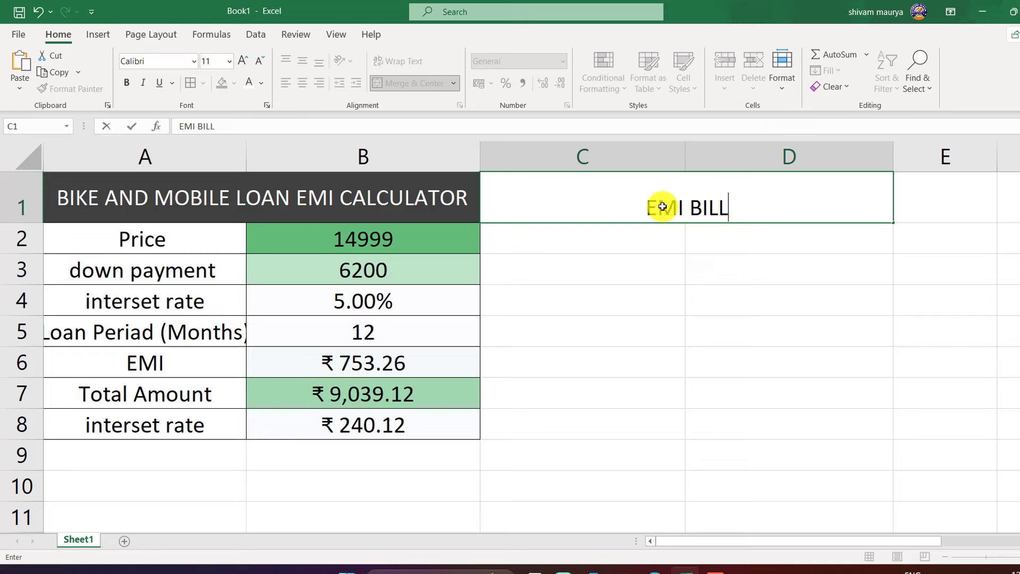
left_click(701, 284)
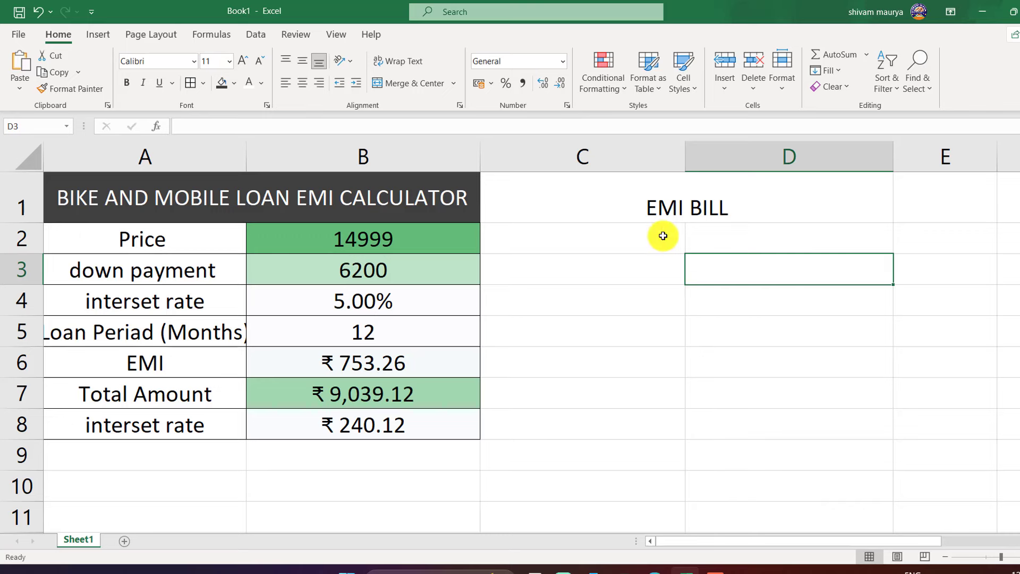
Step: Middle-align the EMI BILL title vertically and enlarge its font size to 18
left_click(596, 200)
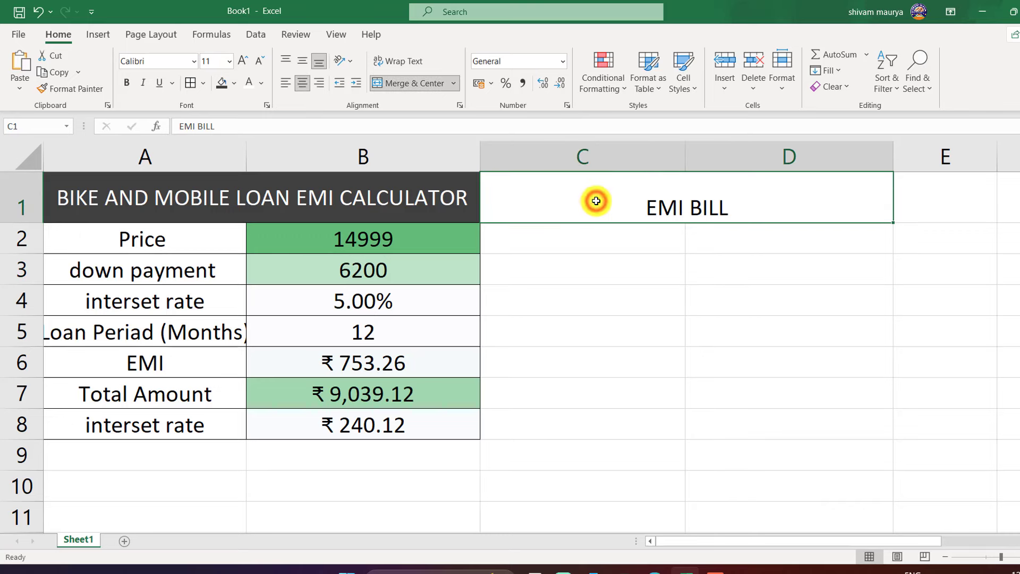
left_click(302, 63)
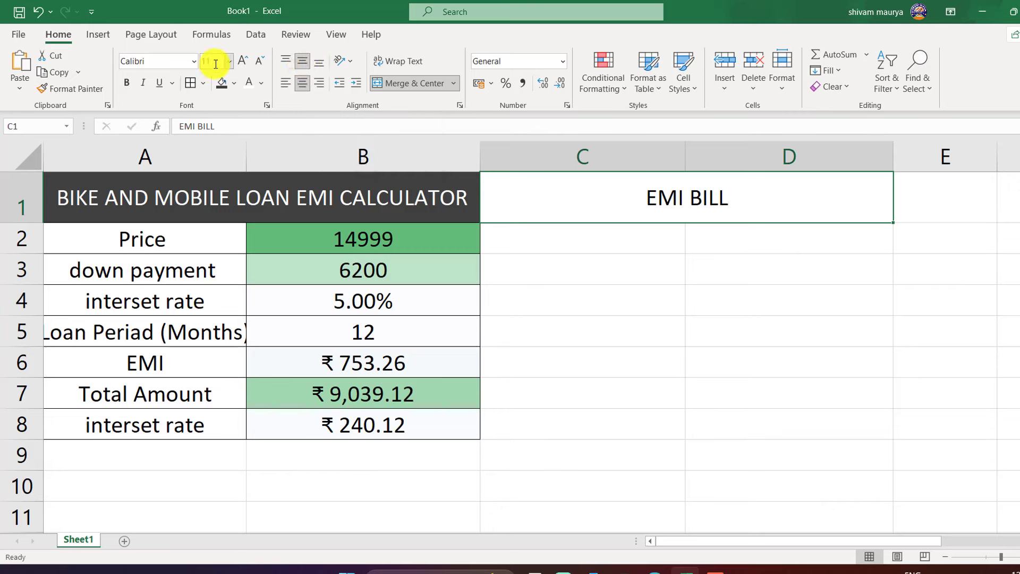
left_click(243, 61)
left_click(243, 61)
left_click(243, 62)
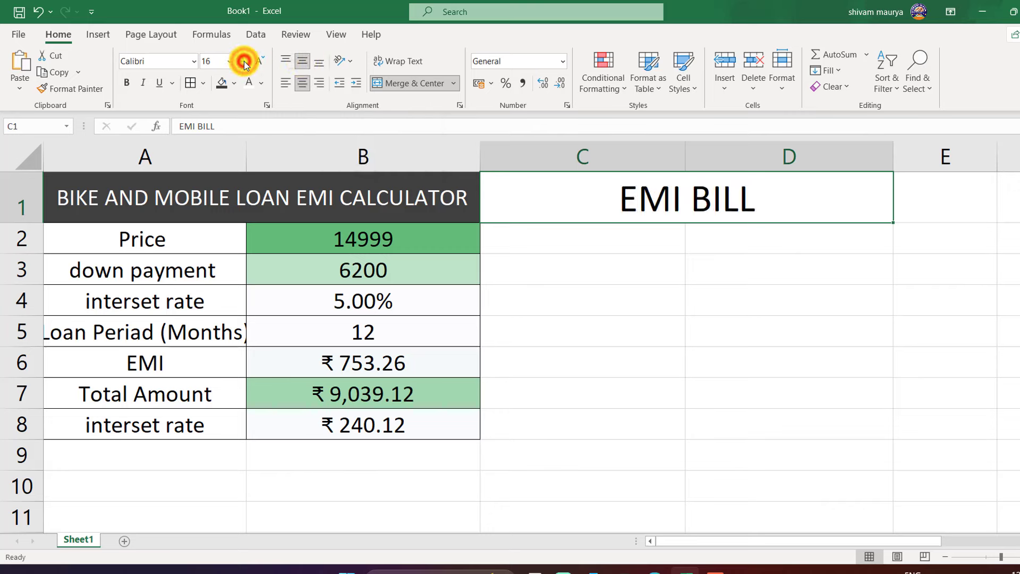
left_click(244, 62)
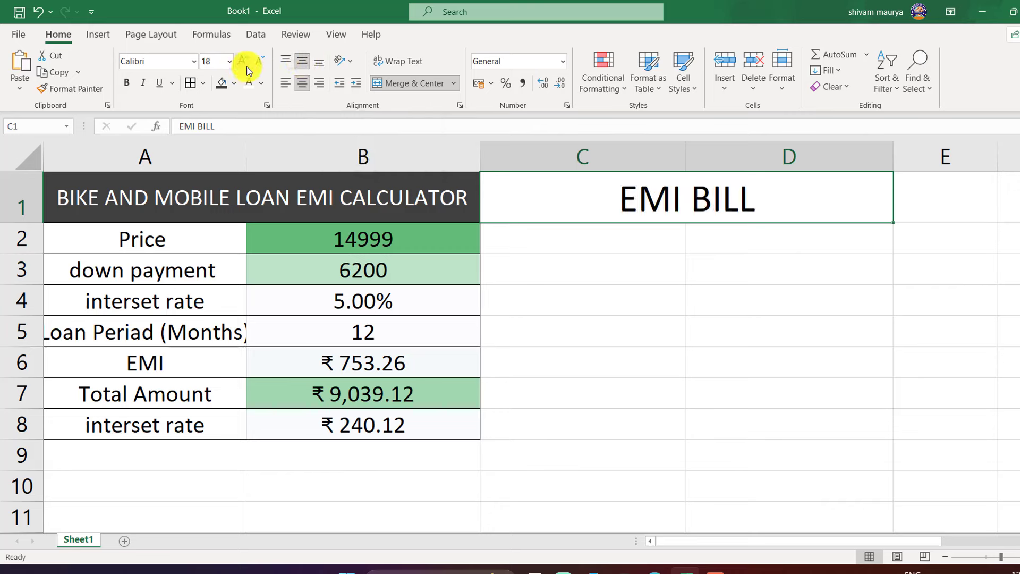
Step: Enter the label PRICE in C2 and the amount 19999 in D2
left_click(592, 243)
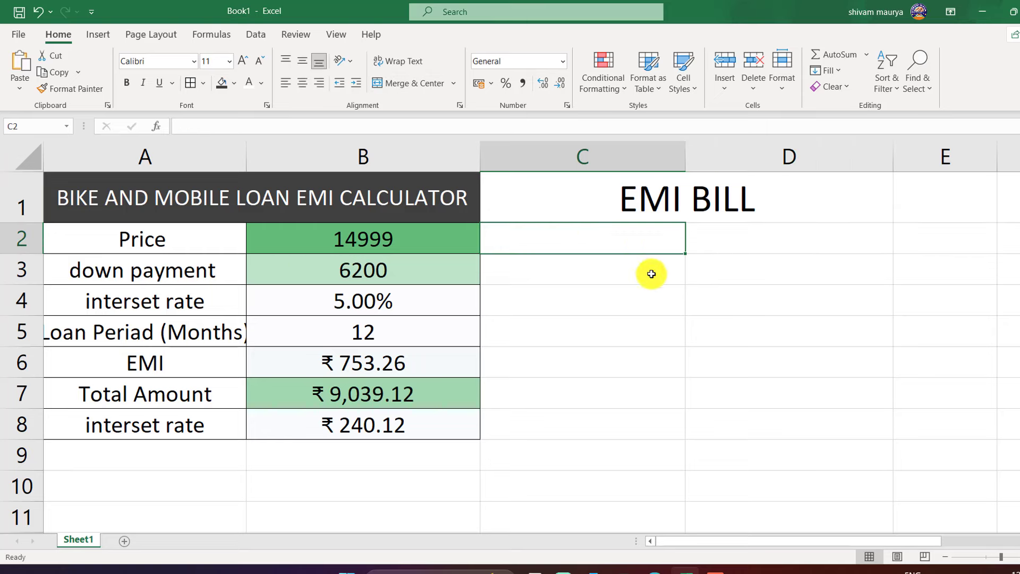
type("PRICE")
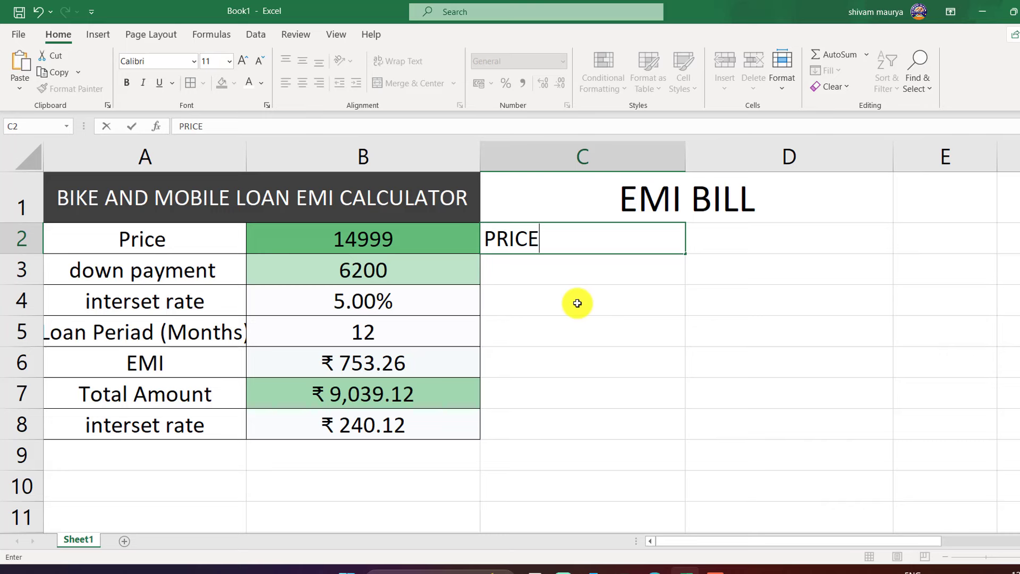
left_click(730, 239)
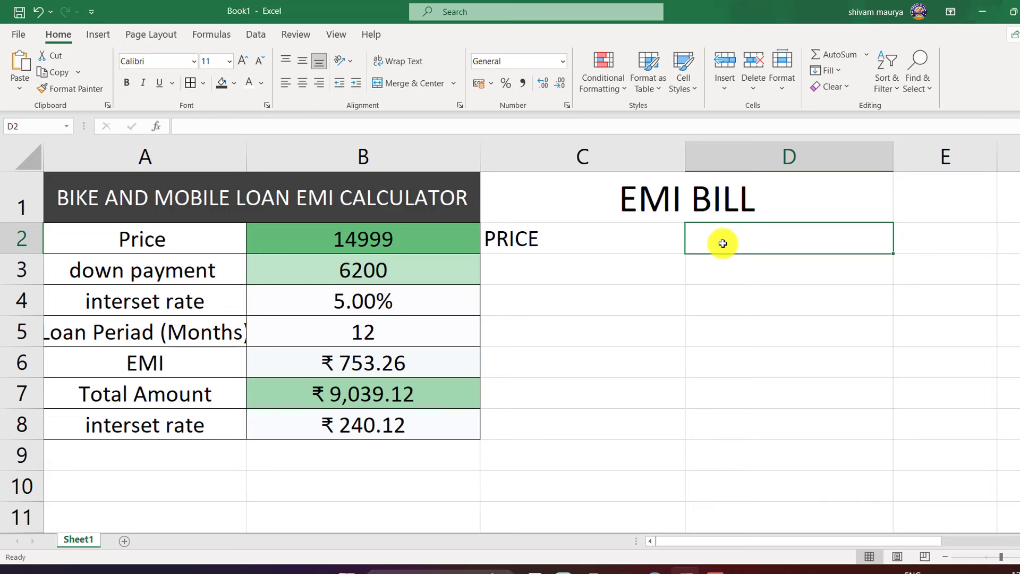
type("19")
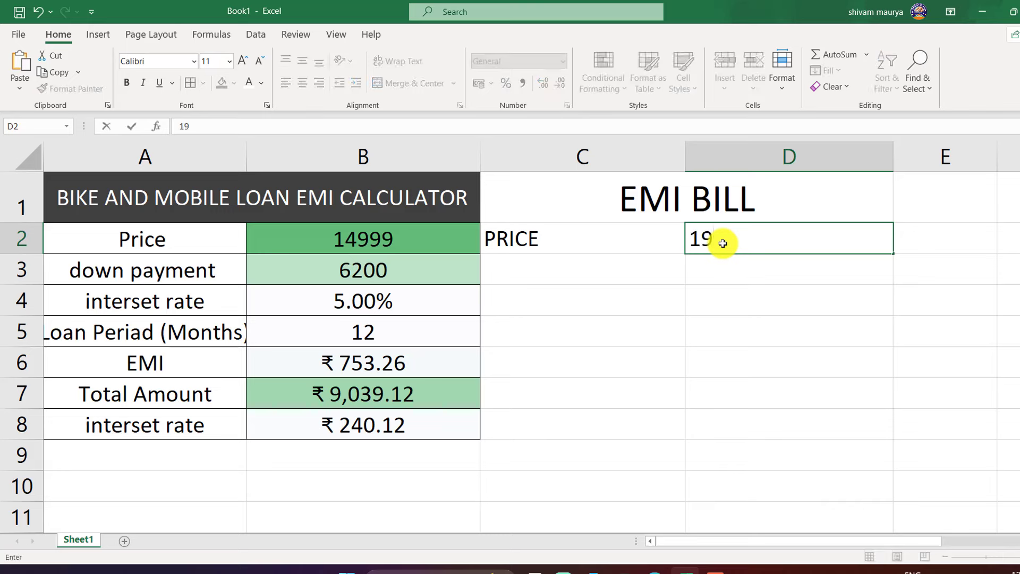
type("999")
left_click(767, 277)
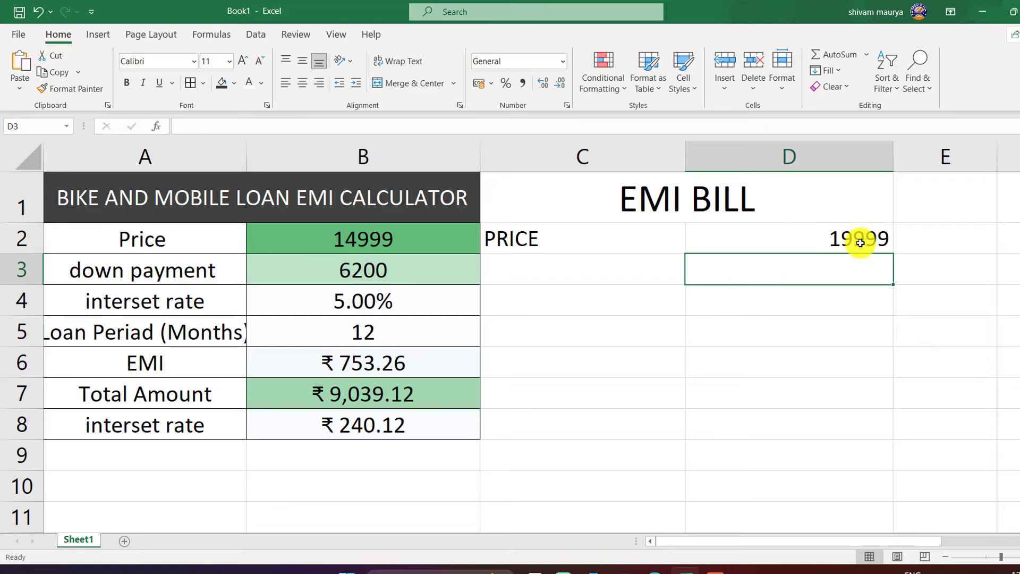
Step: Format the price in D2 as Currency
left_click(779, 244)
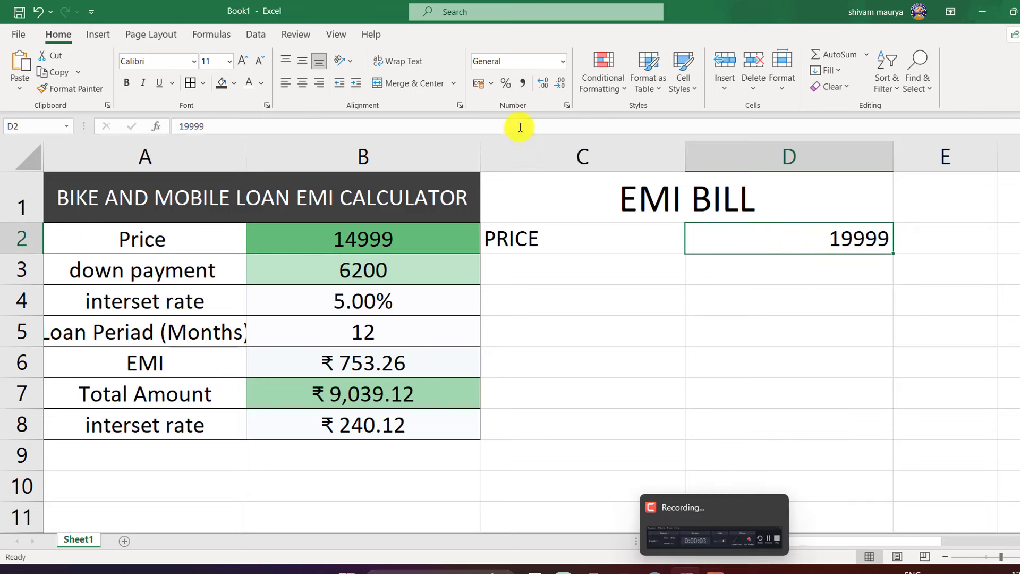
left_click(562, 61)
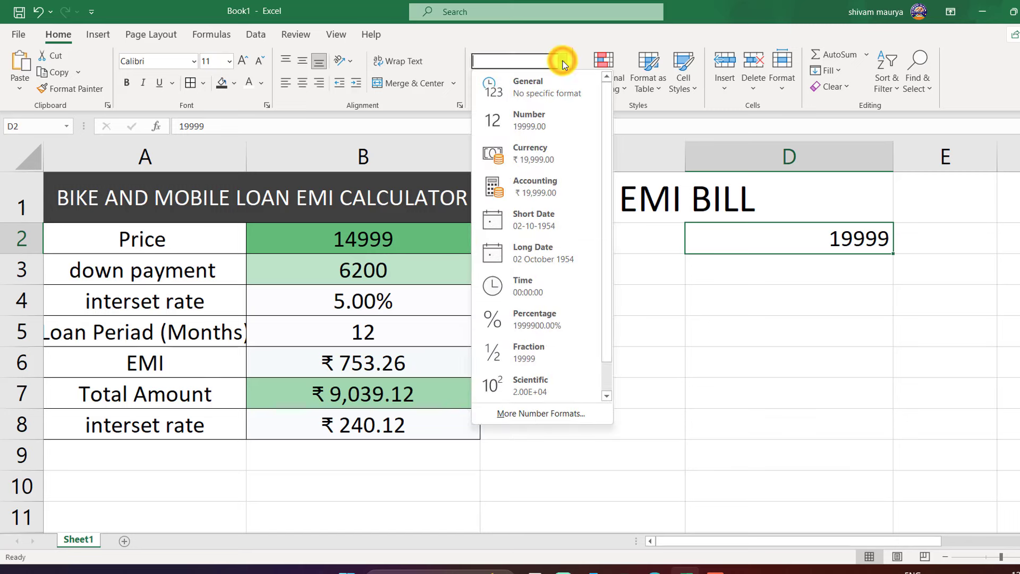
left_click(527, 158)
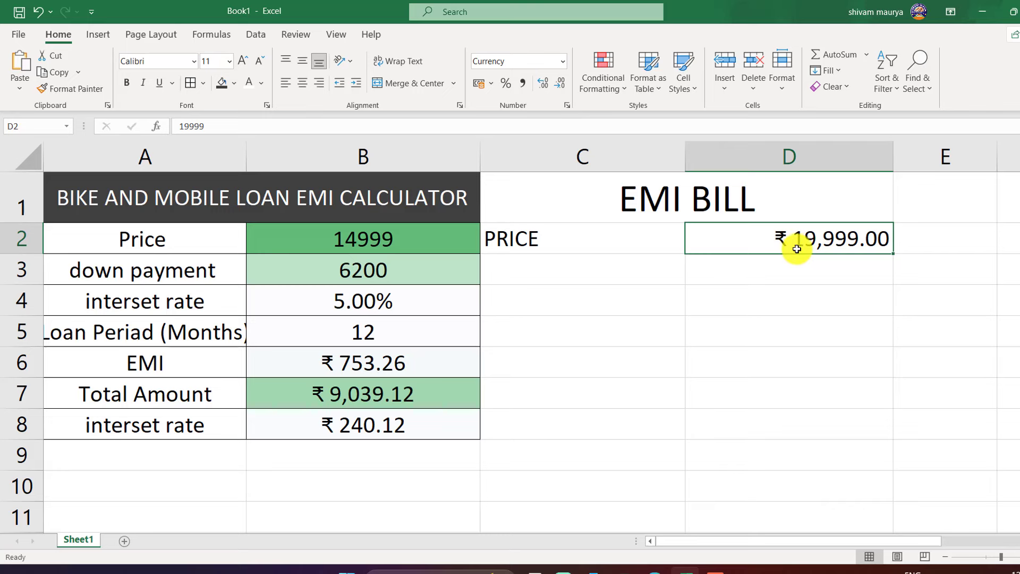
Step: Enter the label DOWN PAYMENT in C3 and the amount 650 in D3
left_click(537, 279)
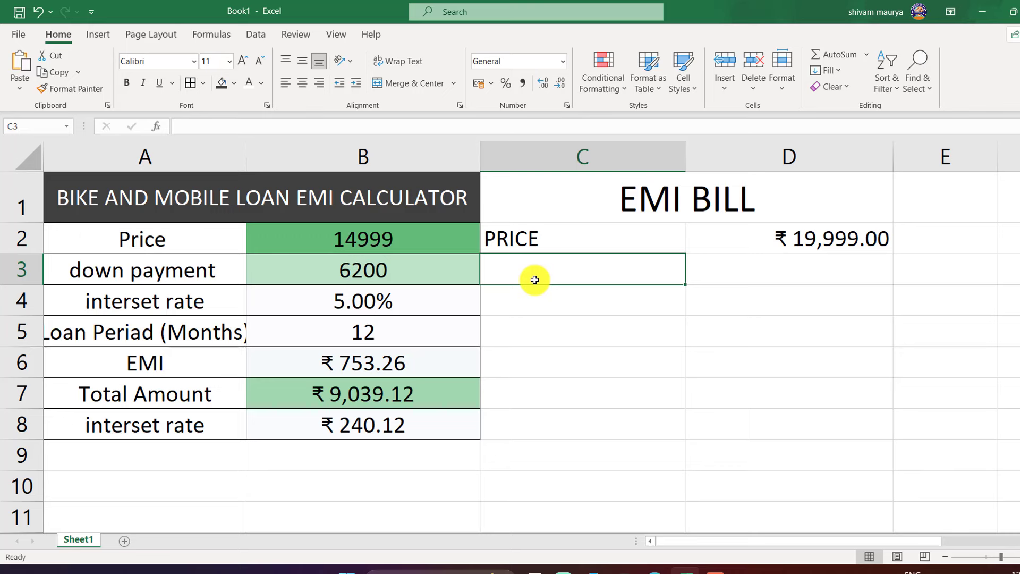
type("DOWN")
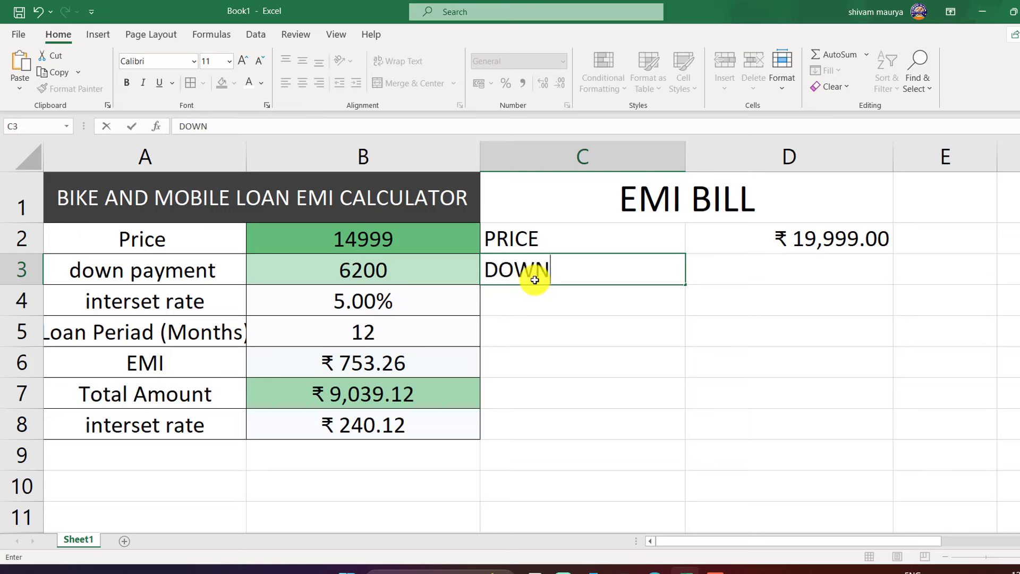
type(" PAYMENT")
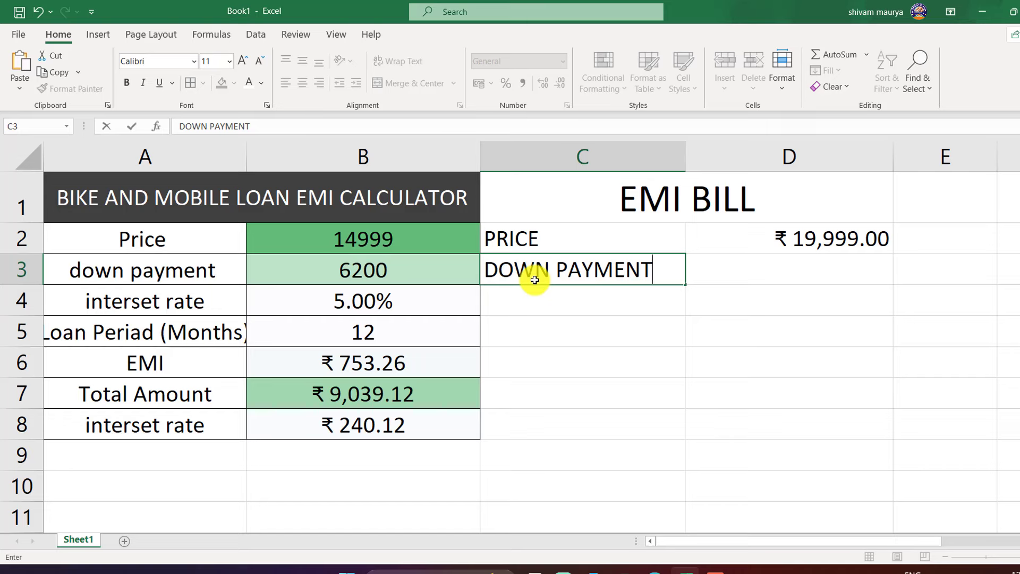
left_click(791, 262)
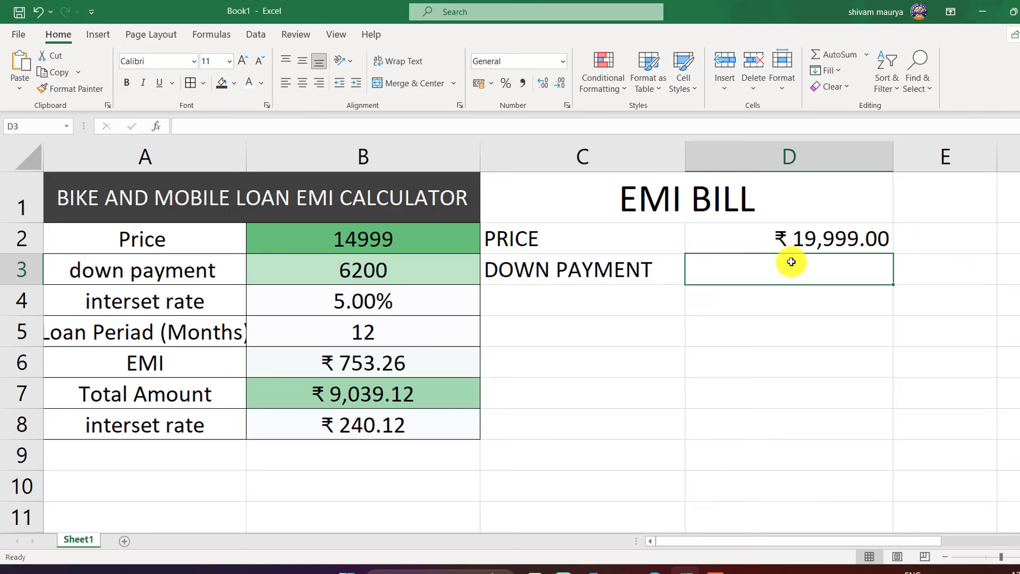
type("650")
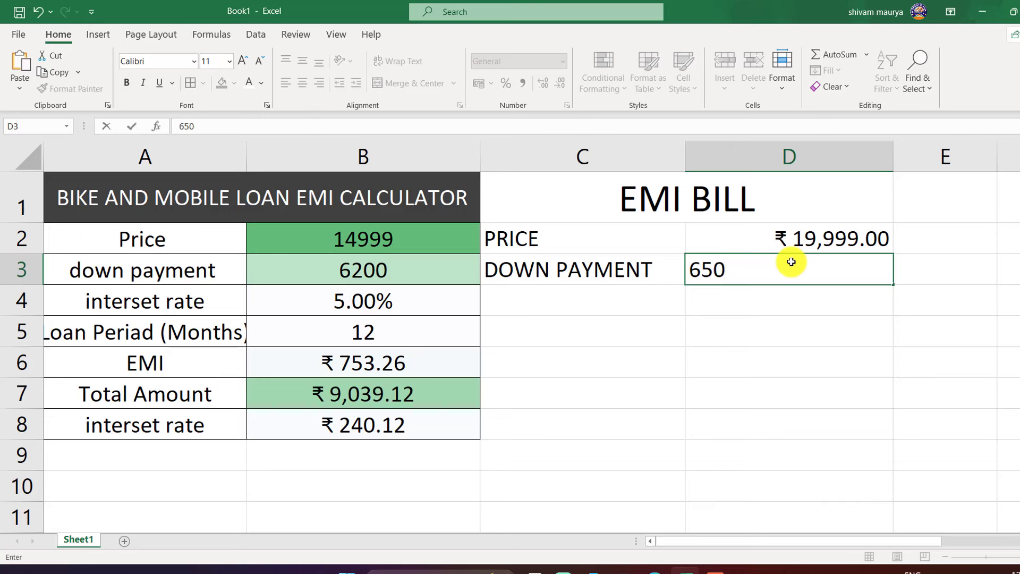
key("Return")
Step: Format the down payment in D3 as Currency
left_click(790, 262)
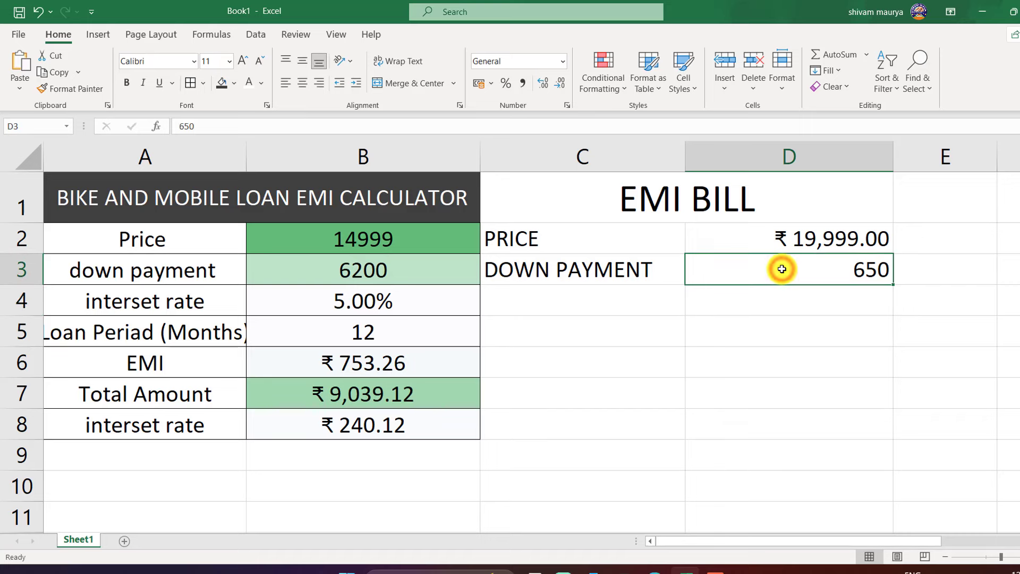
left_click(562, 61)
left_click(533, 151)
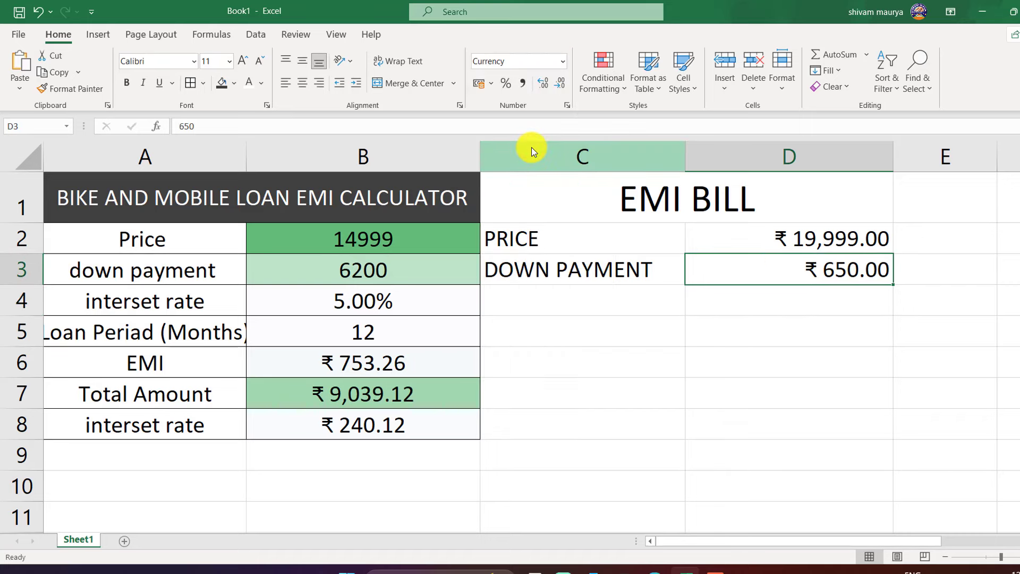
Step: Enter the label INTERSET RATE in C4, matching the spelling in column A
left_click(555, 292)
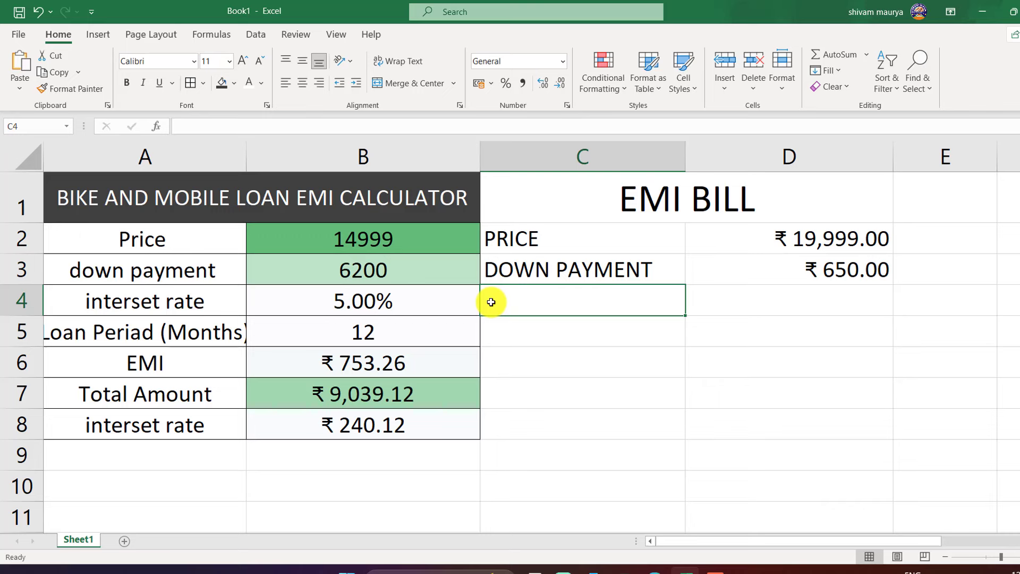
type("IN")
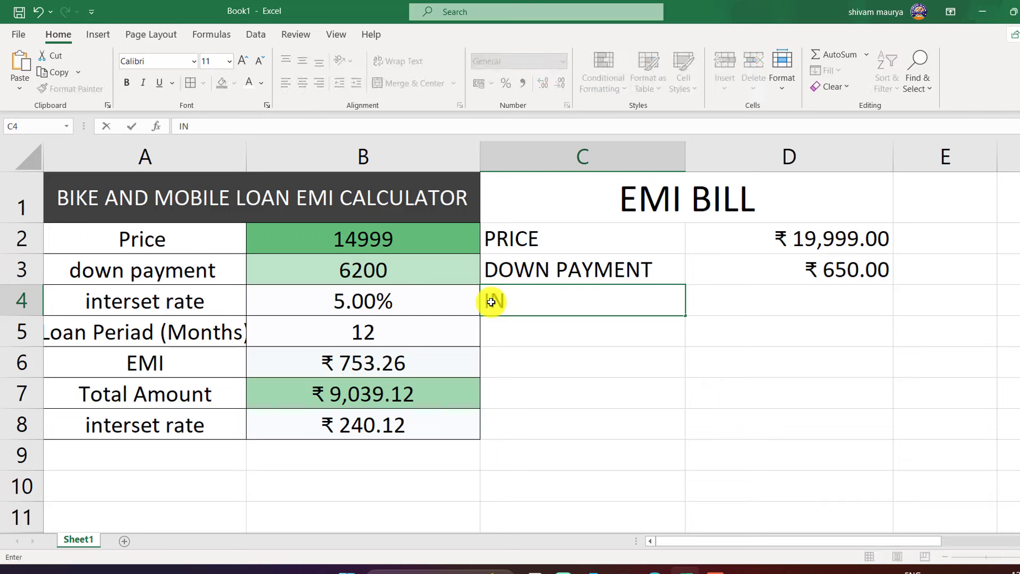
type("TEREST")
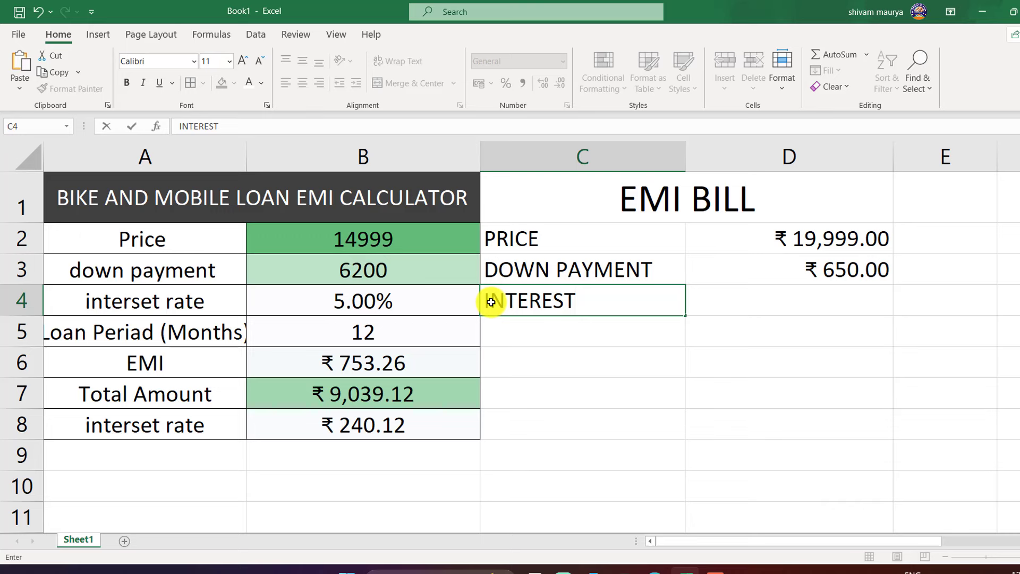
key("BackSpace")
key("BackSpace")
key("BackSpace")
type("SET RATE")
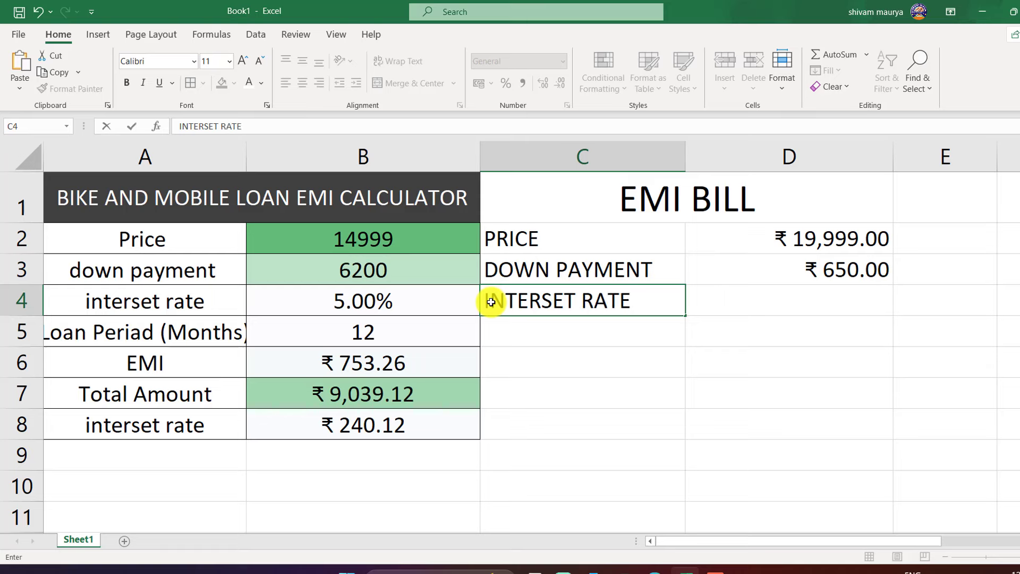
Step: Enter an interest rate of 10% in D4
key("Tab")
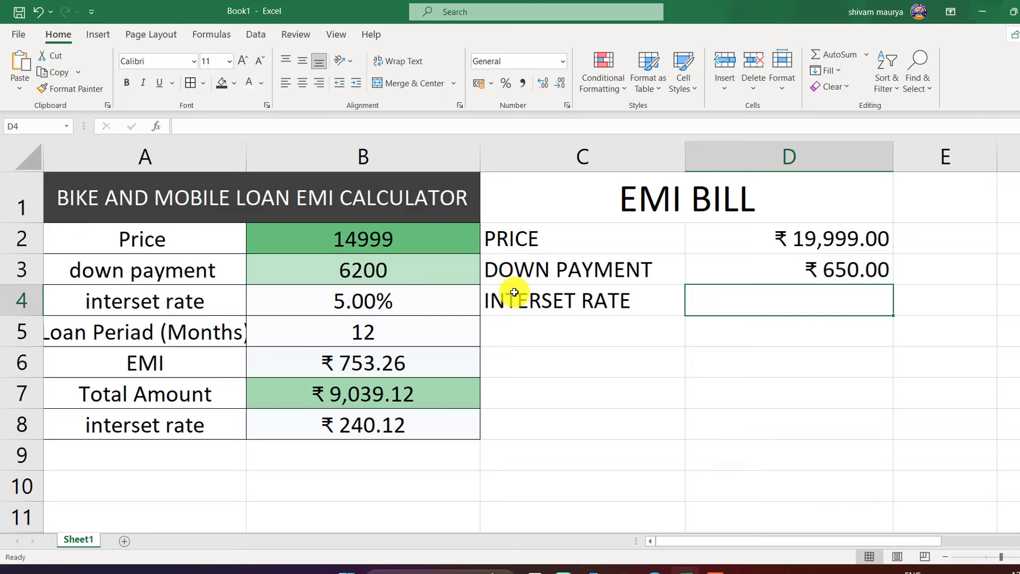
type("10")
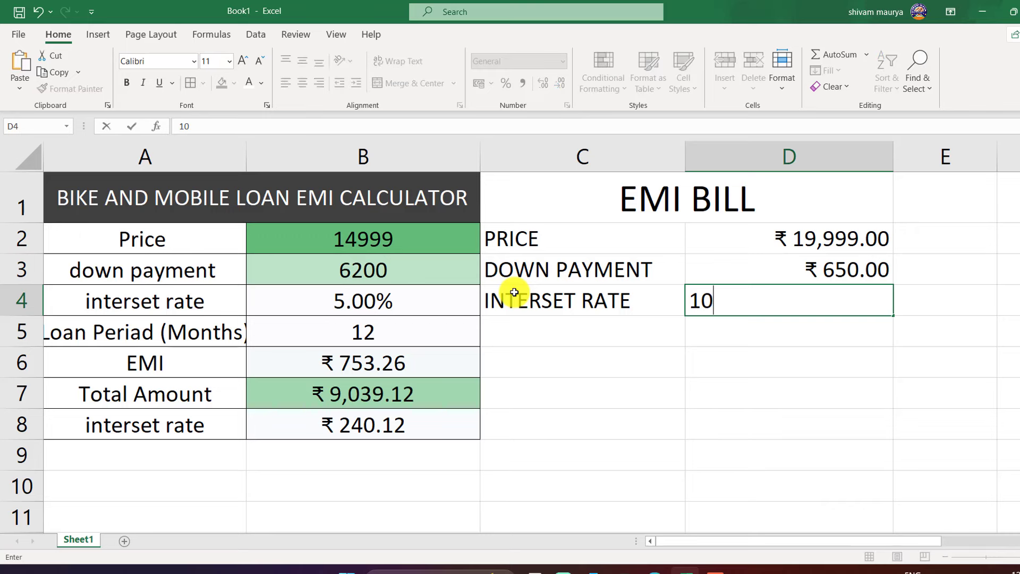
type("%")
key("Return")
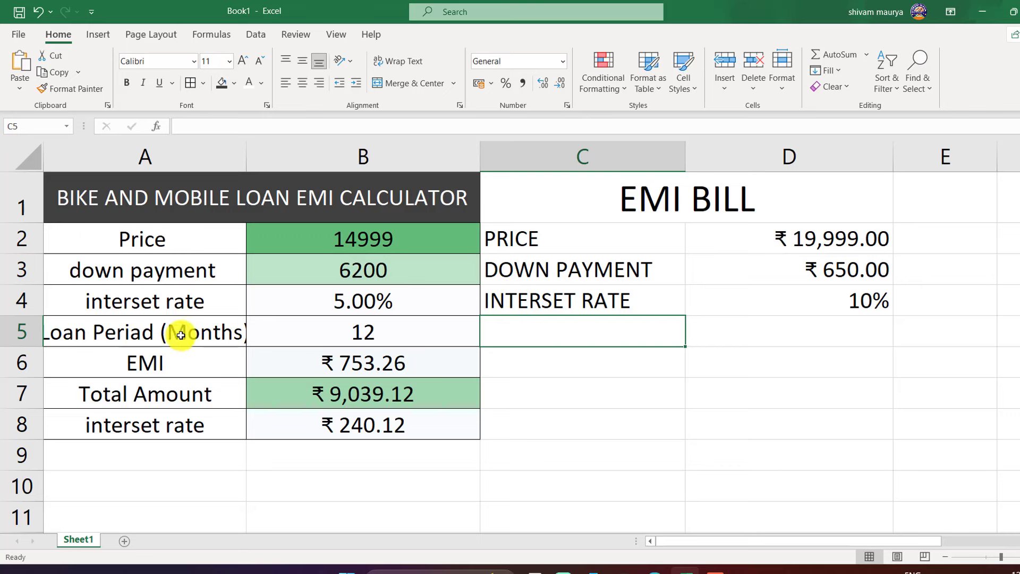
Step: Enter the label LOAN PERAD (MONTHS) in C5 and widen column C to fit the text
left_click(568, 327)
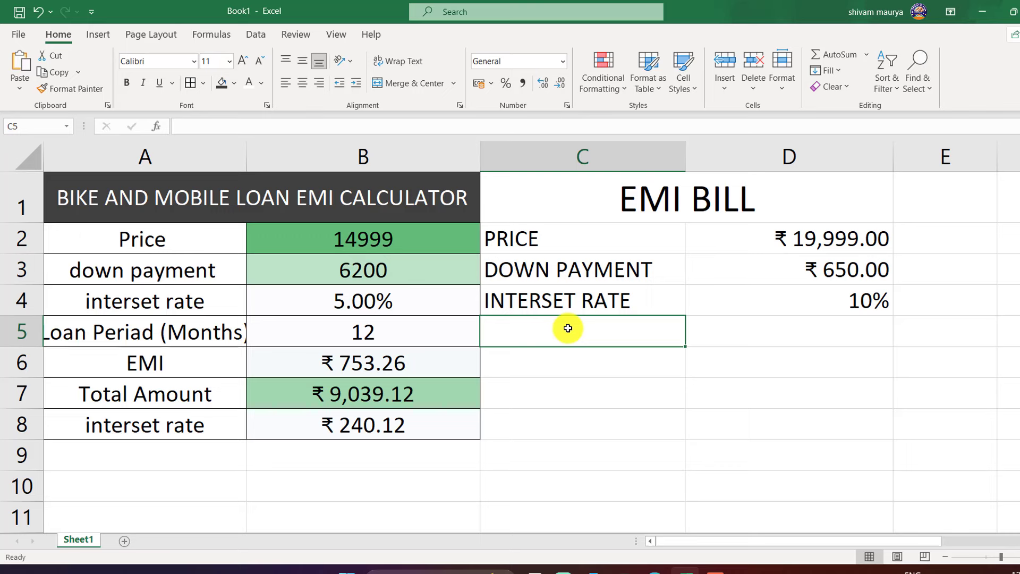
type("LOA")
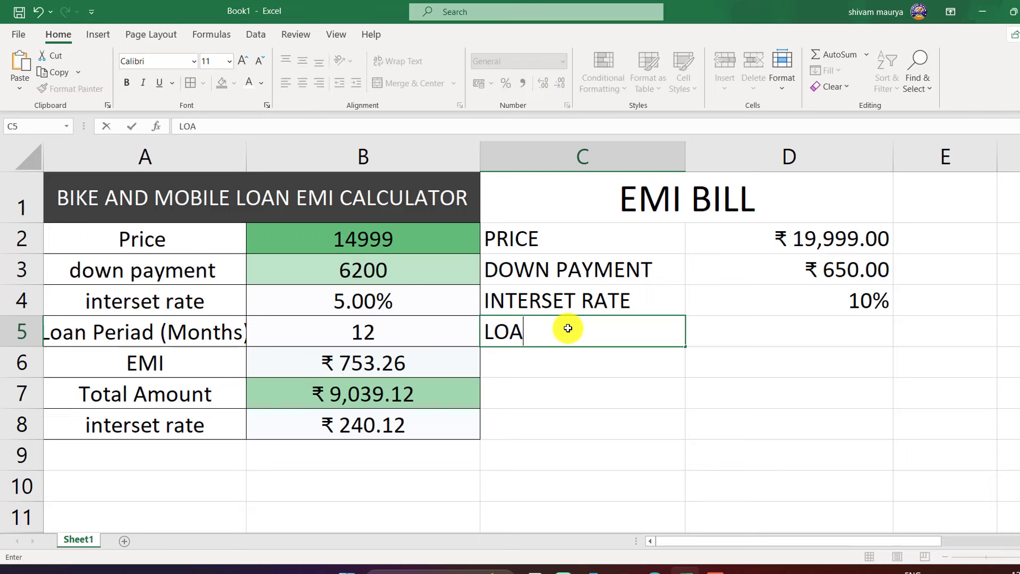
type("N PERAD (")
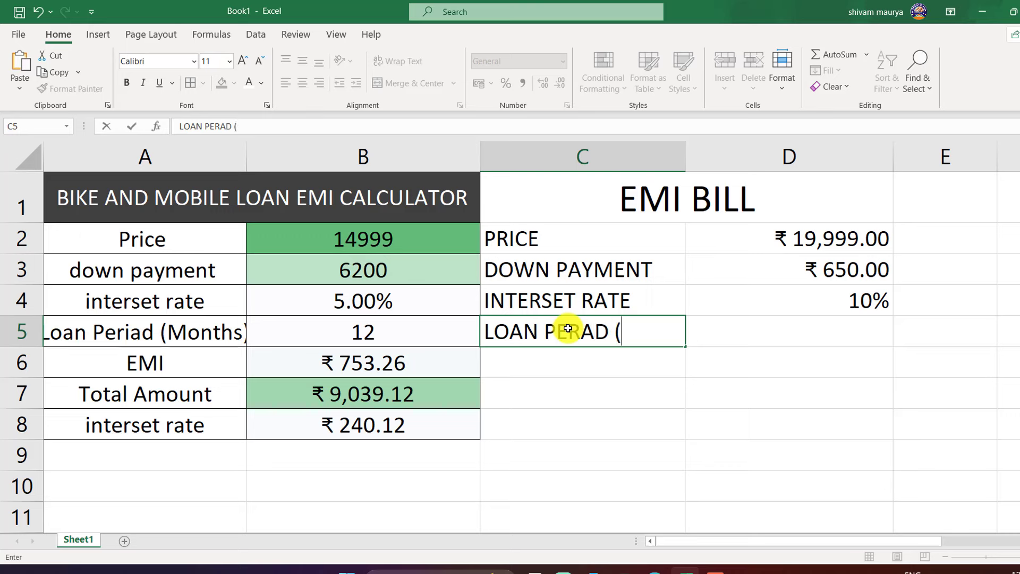
type("MON")
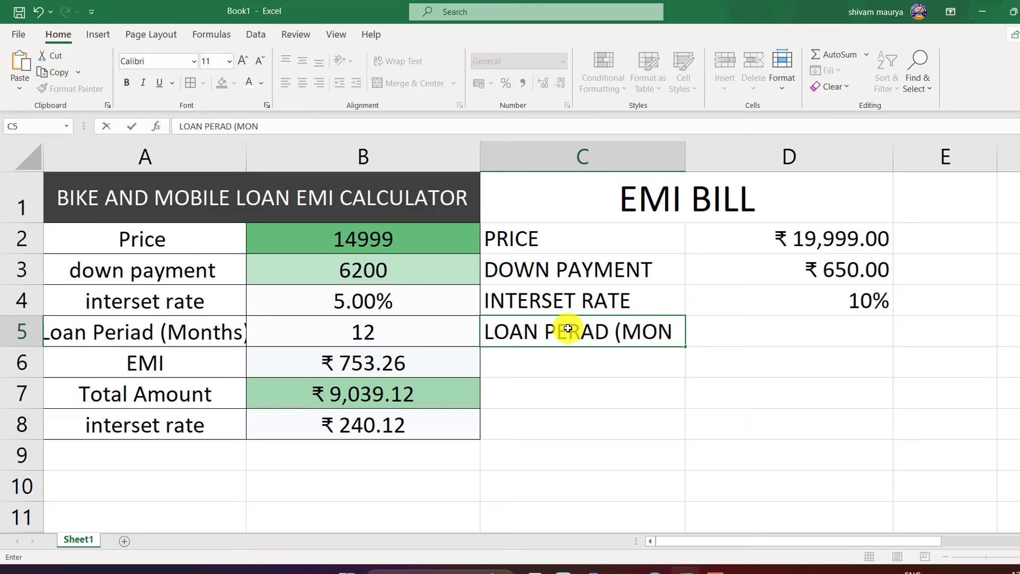
type("TH S)")
left_click(751, 415)
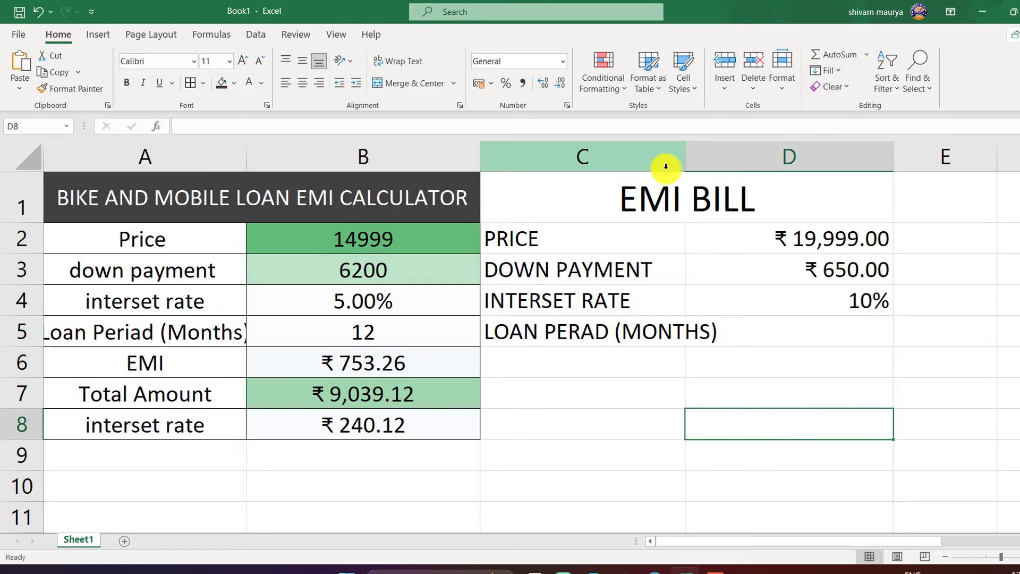
left_click_drag(686, 162, 724, 164)
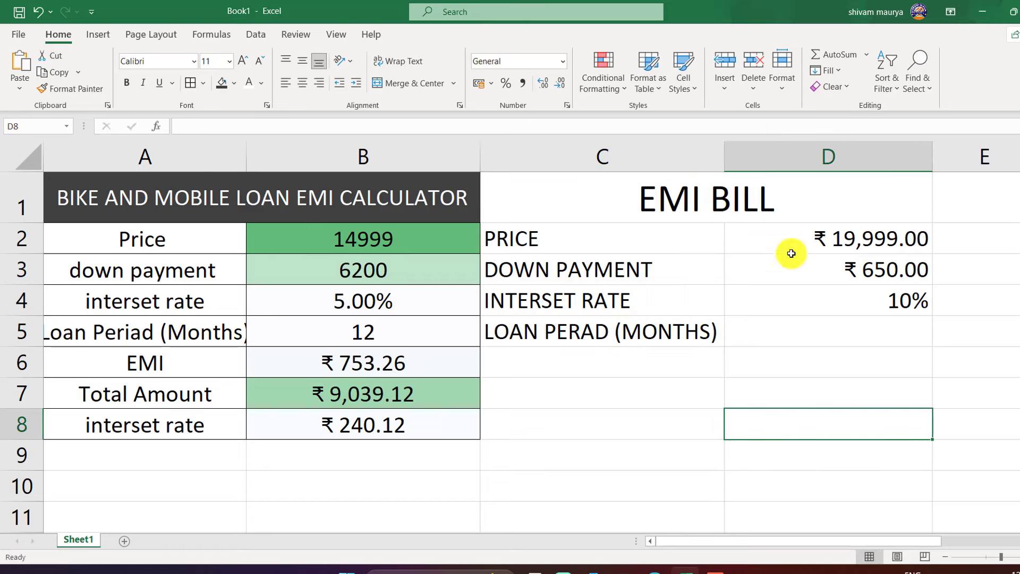
Step: Enter a loan period of 24 months in D5
left_click(779, 333)
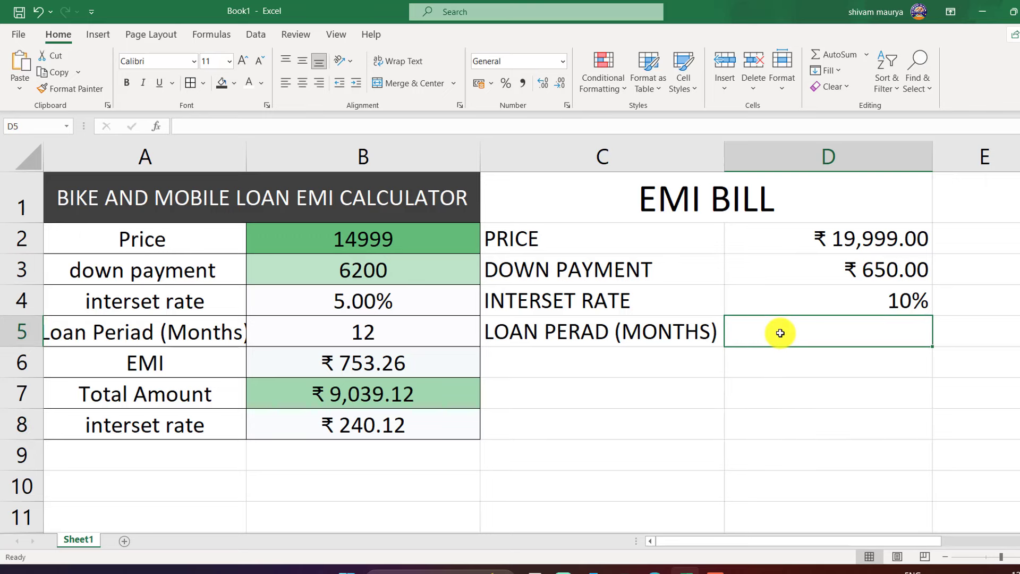
type("24")
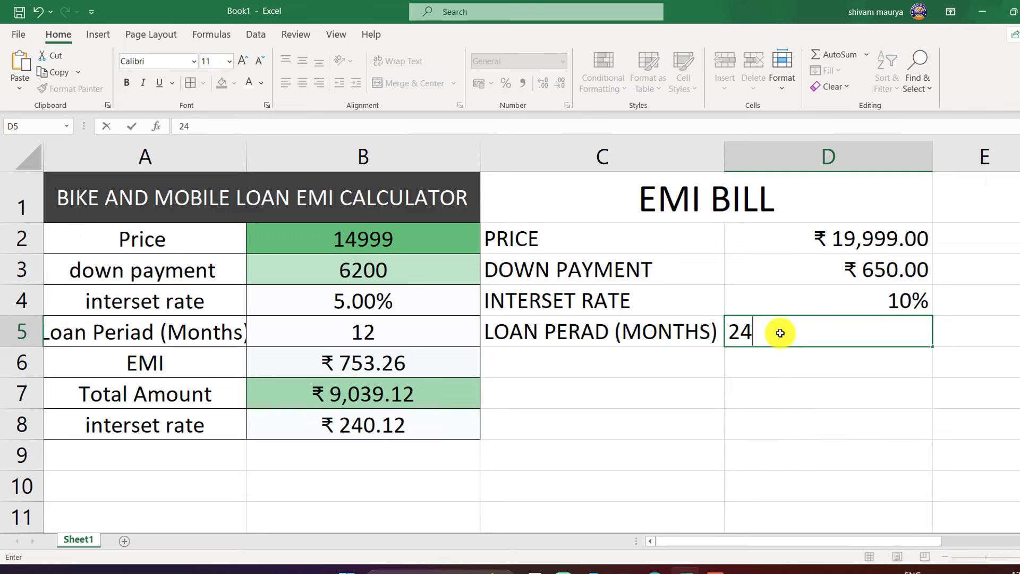
key("Return")
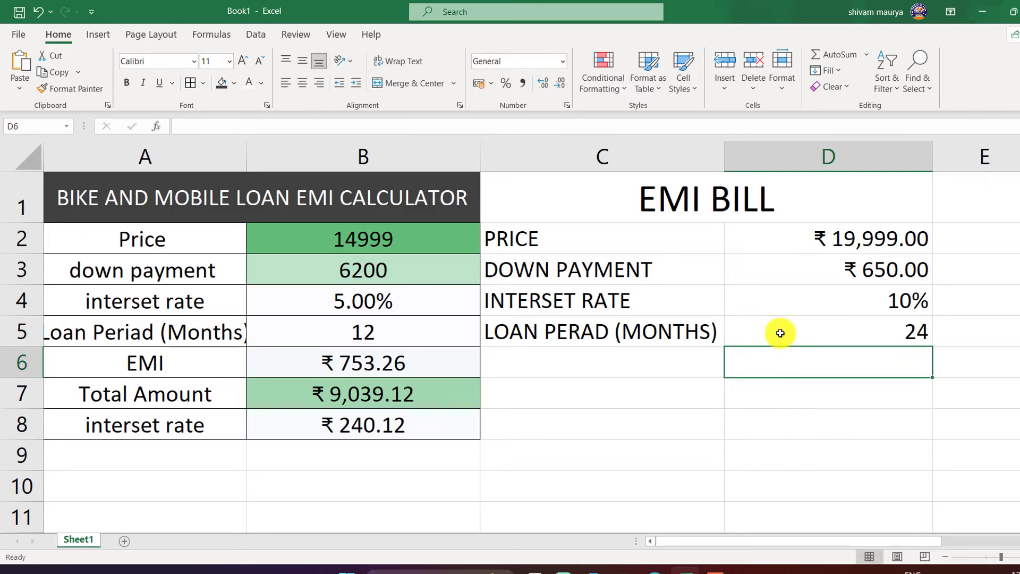
Step: Enter the label EMI in C6, without the suggested word BILL
left_click(550, 357)
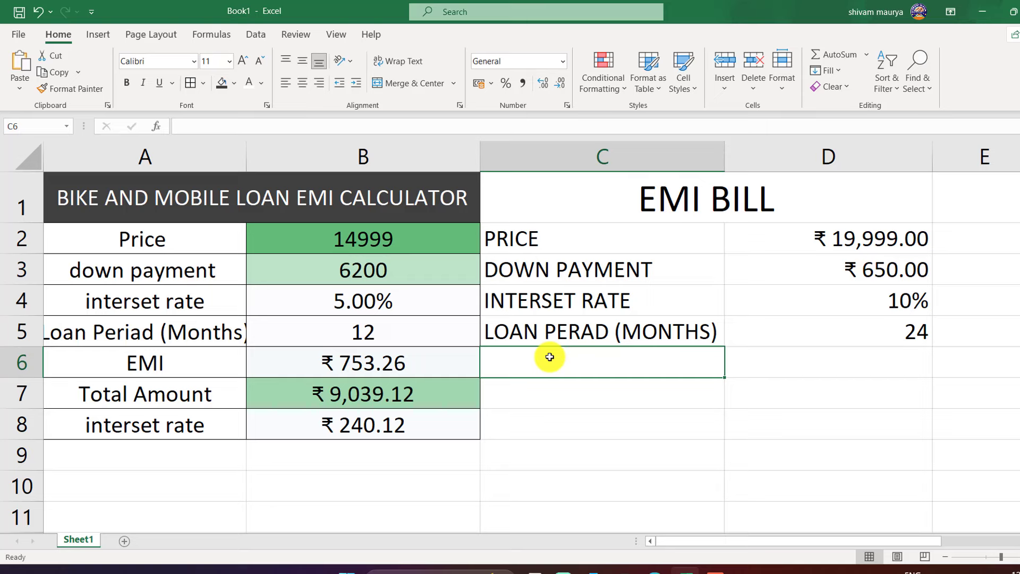
type("EMI")
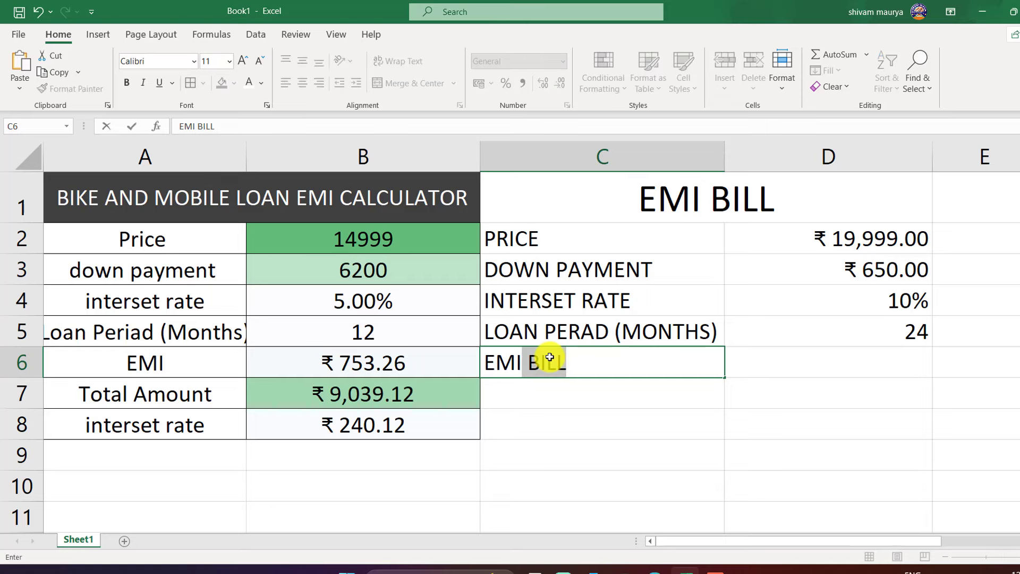
key("BackSpace")
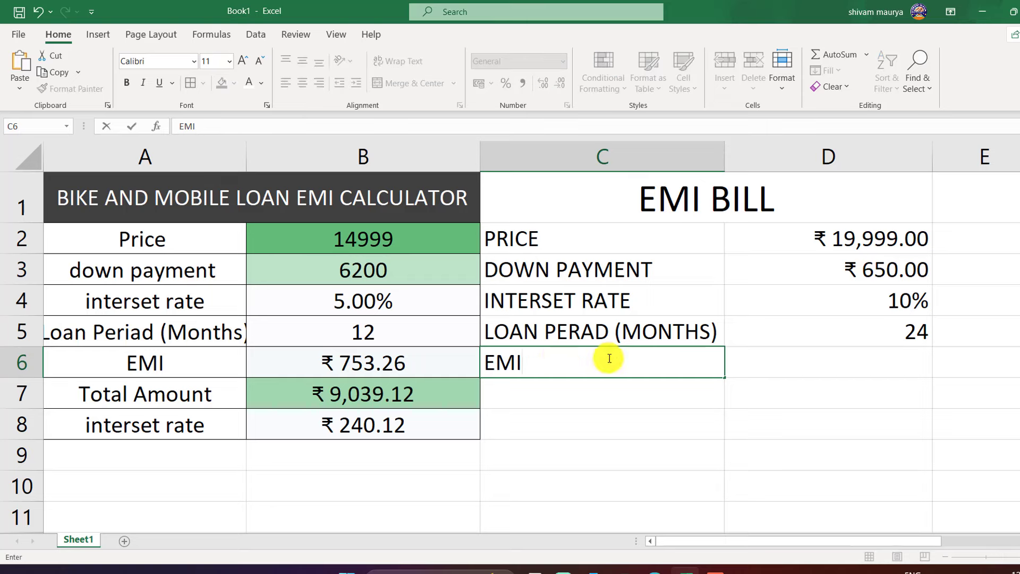
Step: Start a PMT formula in D6 with the monthly rate D4/12 as its first argument
left_click(816, 365)
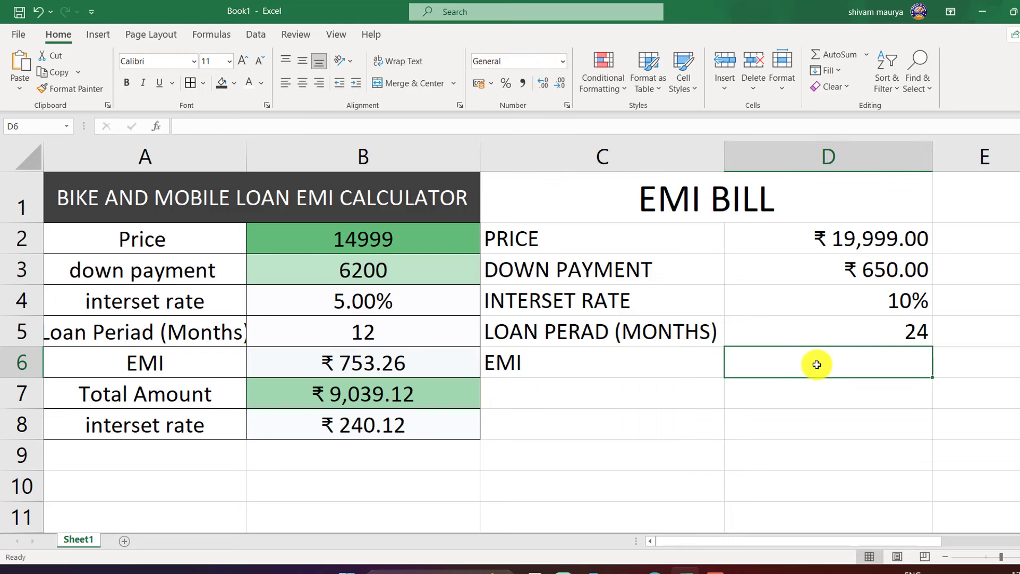
type("=")
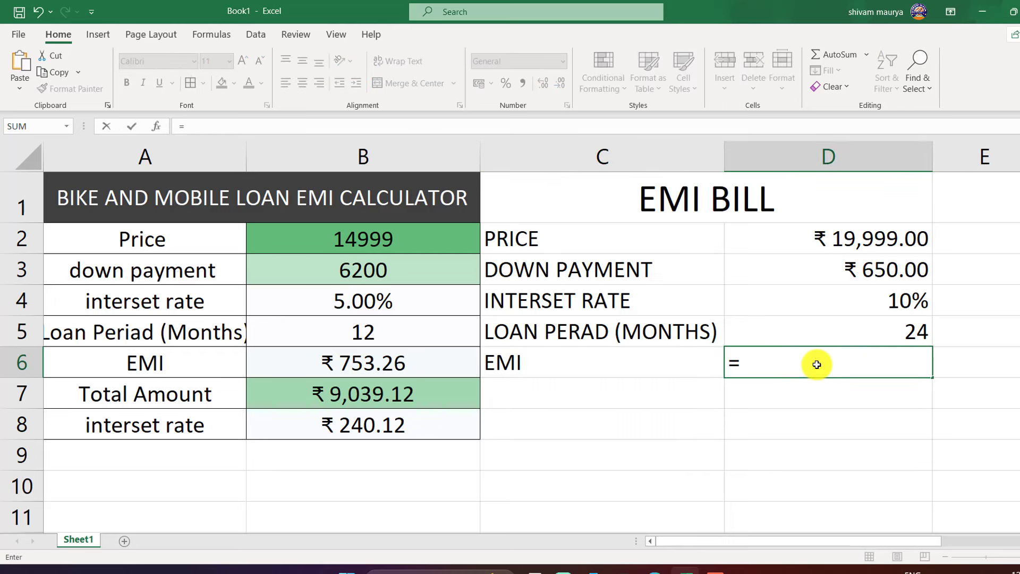
type("PMT")
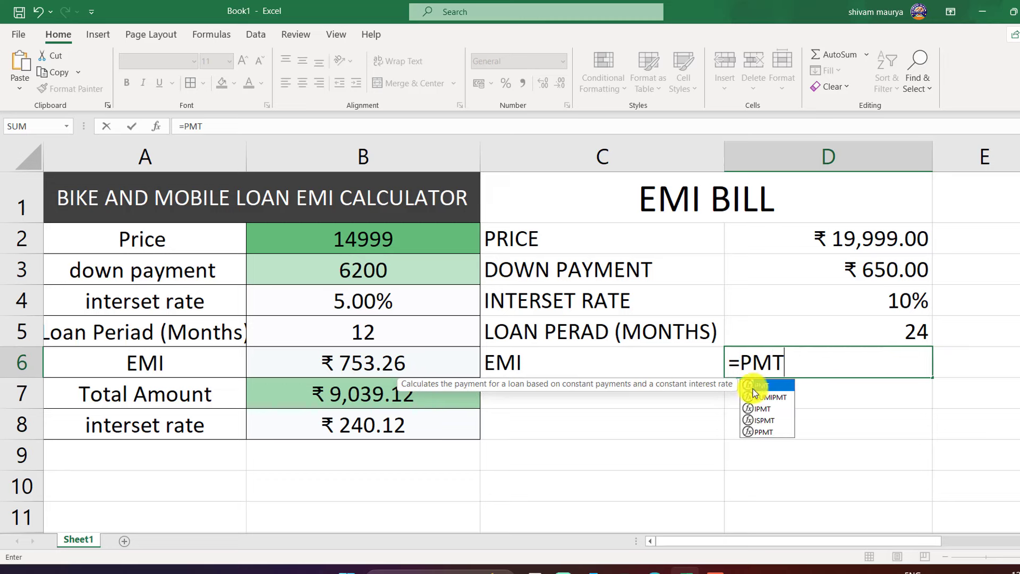
double_click(756, 388)
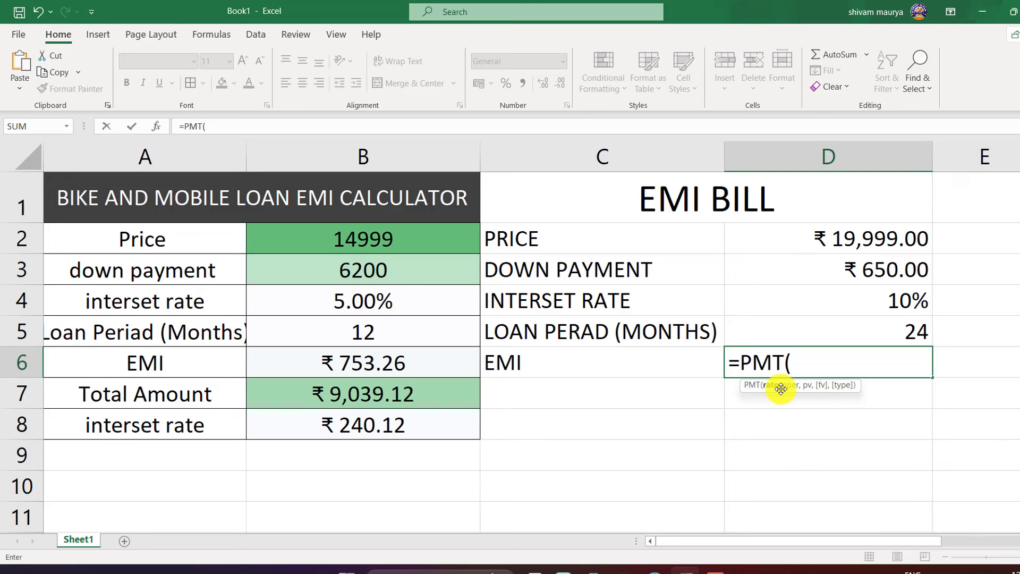
left_click(879, 304)
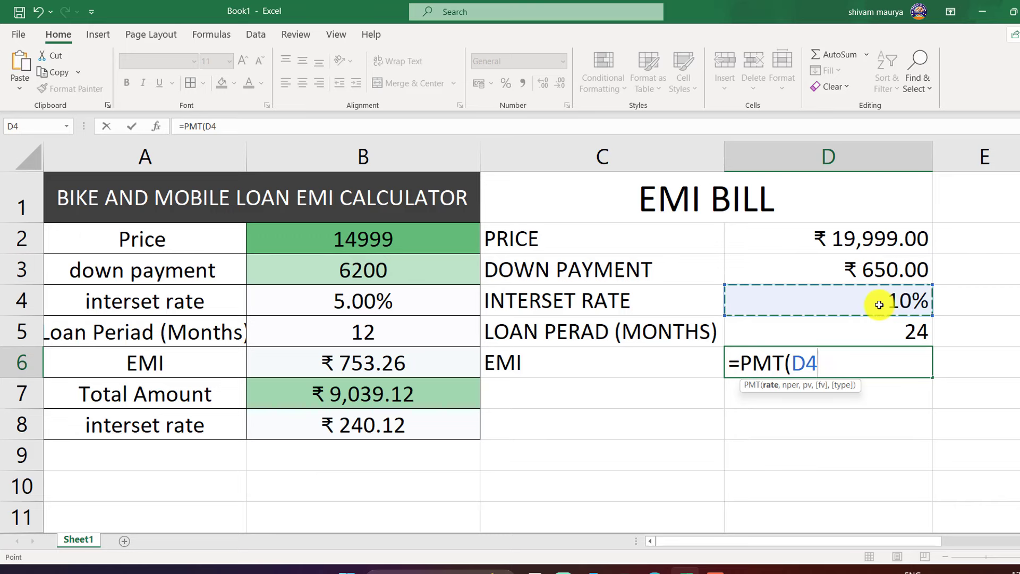
type("/")
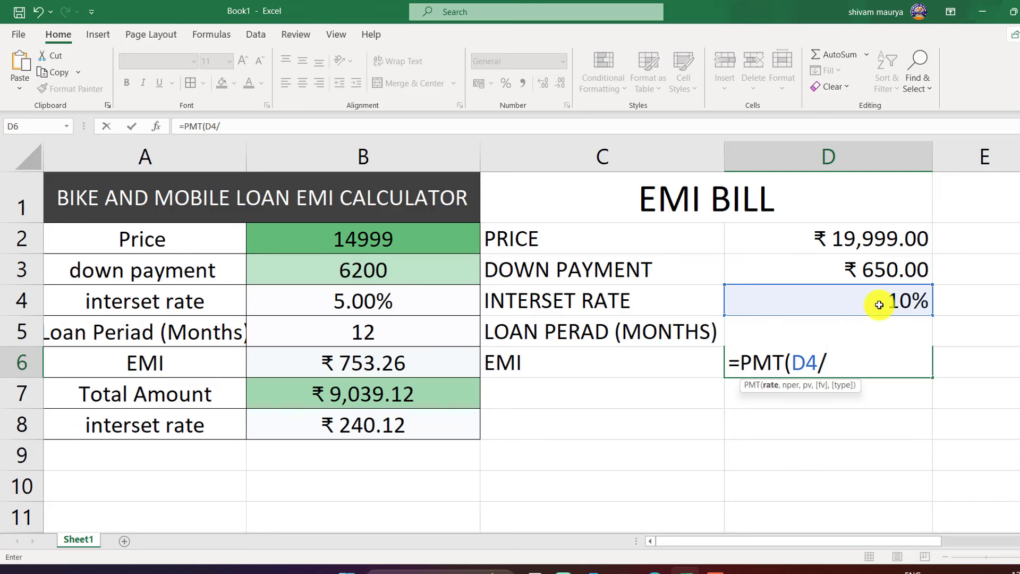
type("12")
type(",")
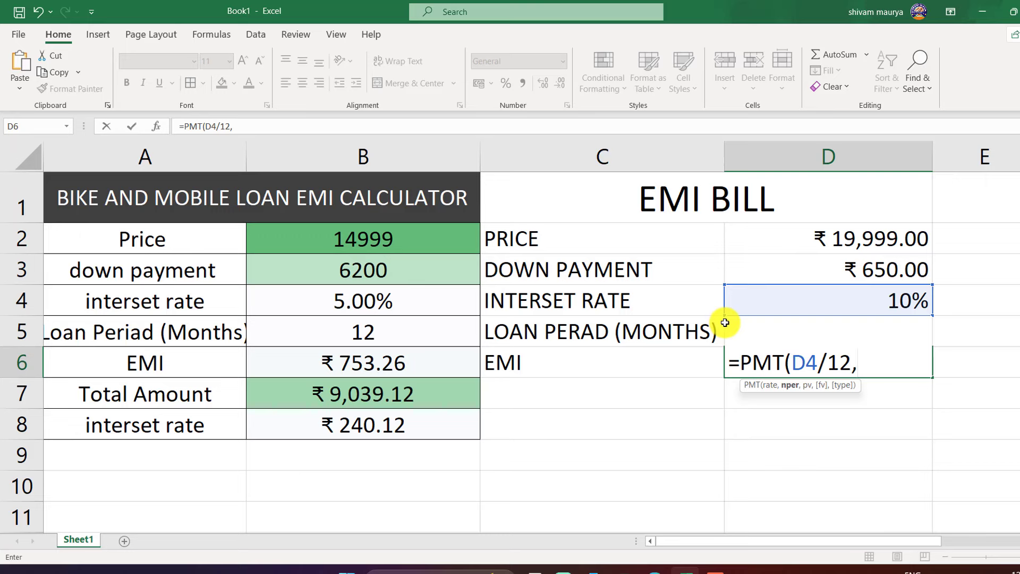
Step: Complete the PMT formula in D6 with D5 as the number of periods and D2-D3 as the present value
type("D")
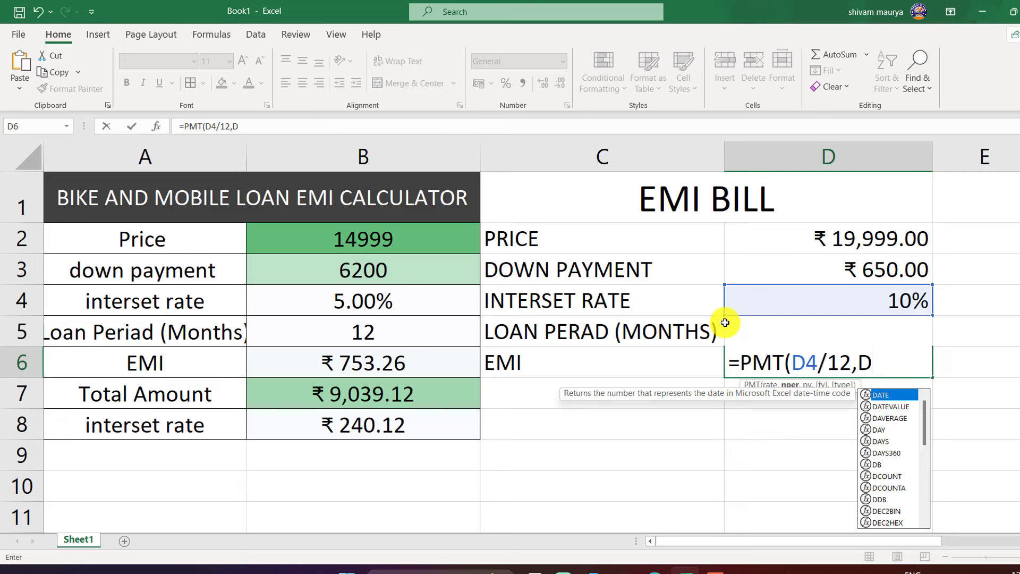
type("G")
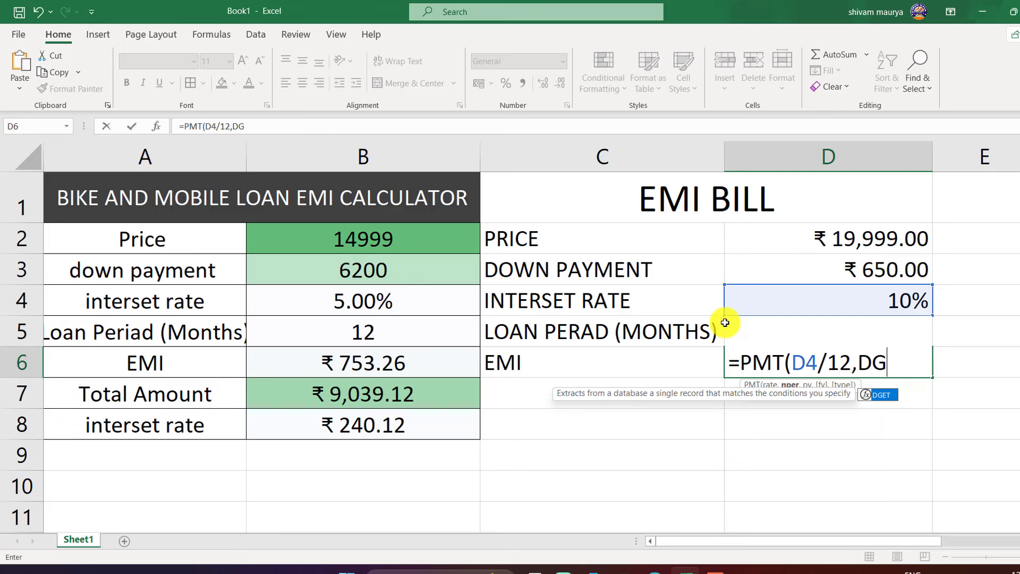
key("BackSpace")
type("5")
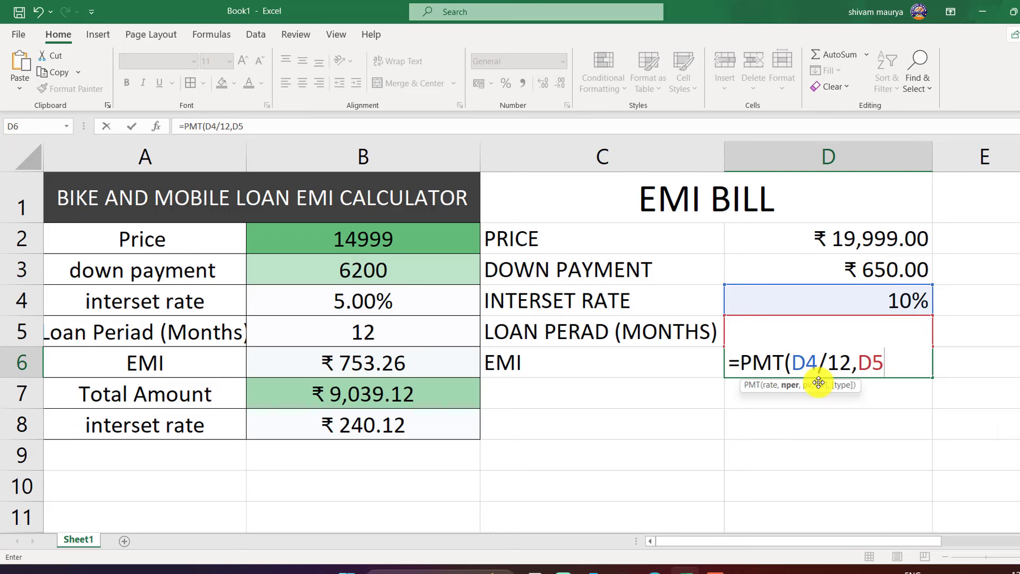
type(",")
left_click(846, 243)
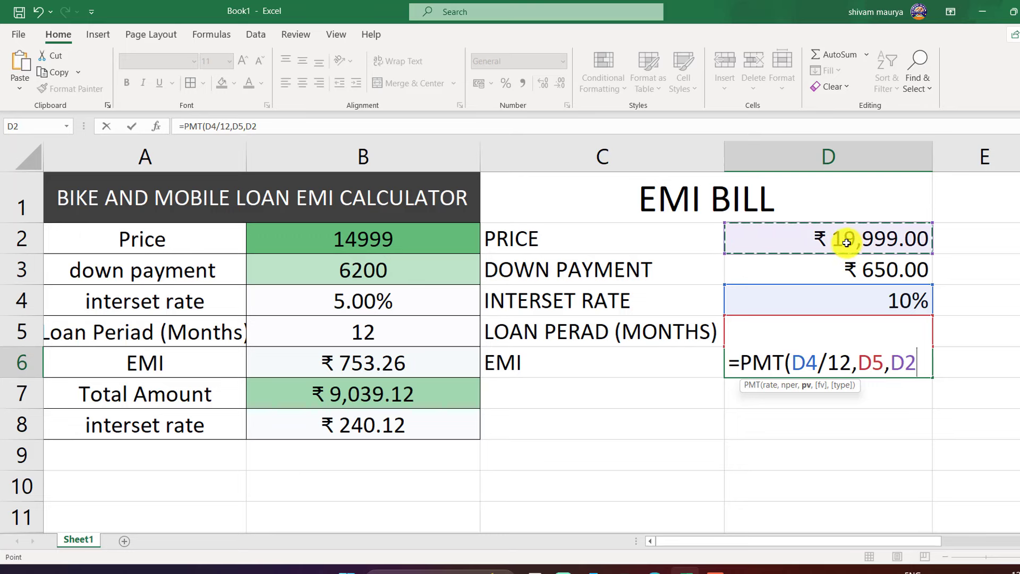
type("-")
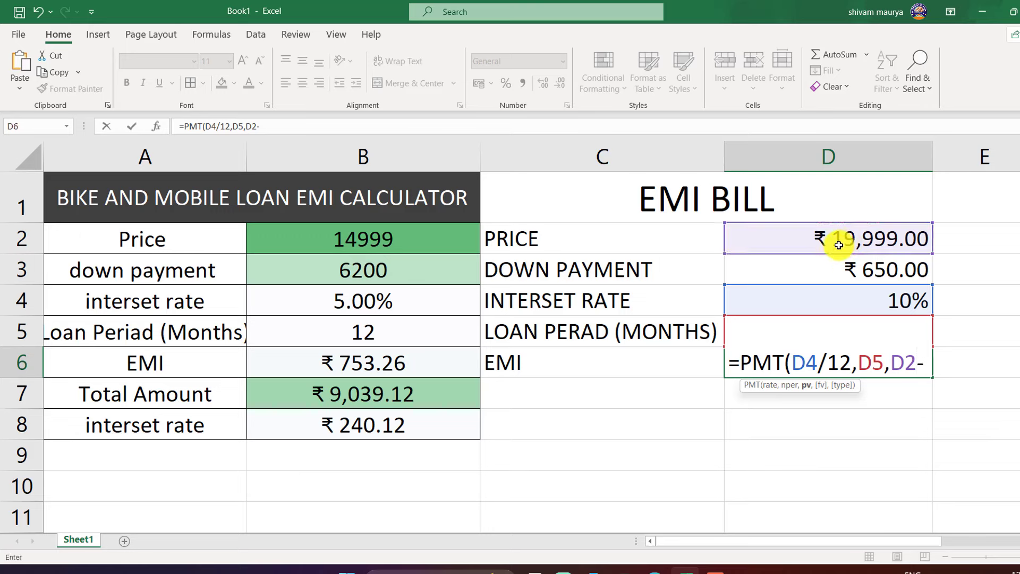
left_click(864, 272)
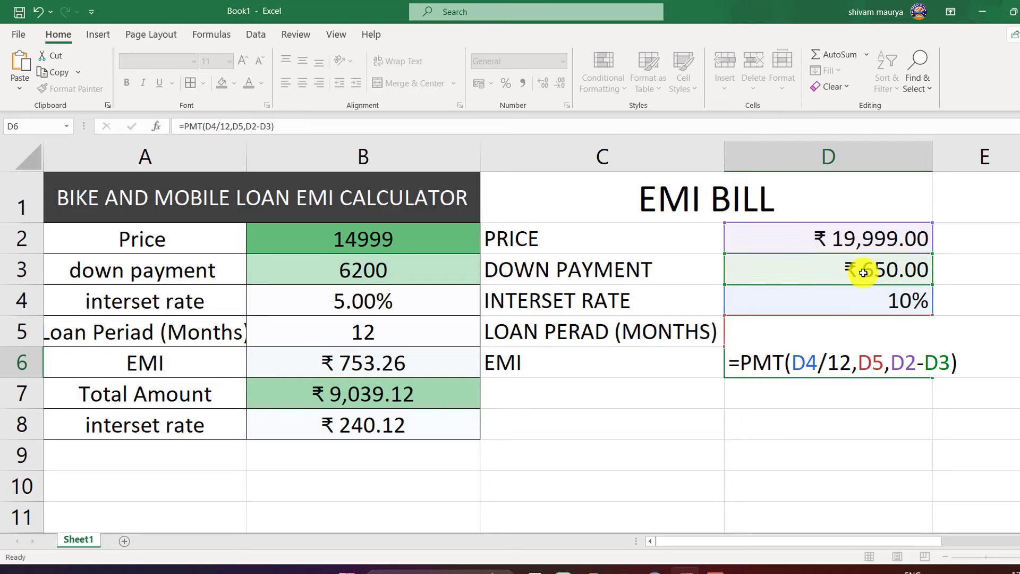
key("Return")
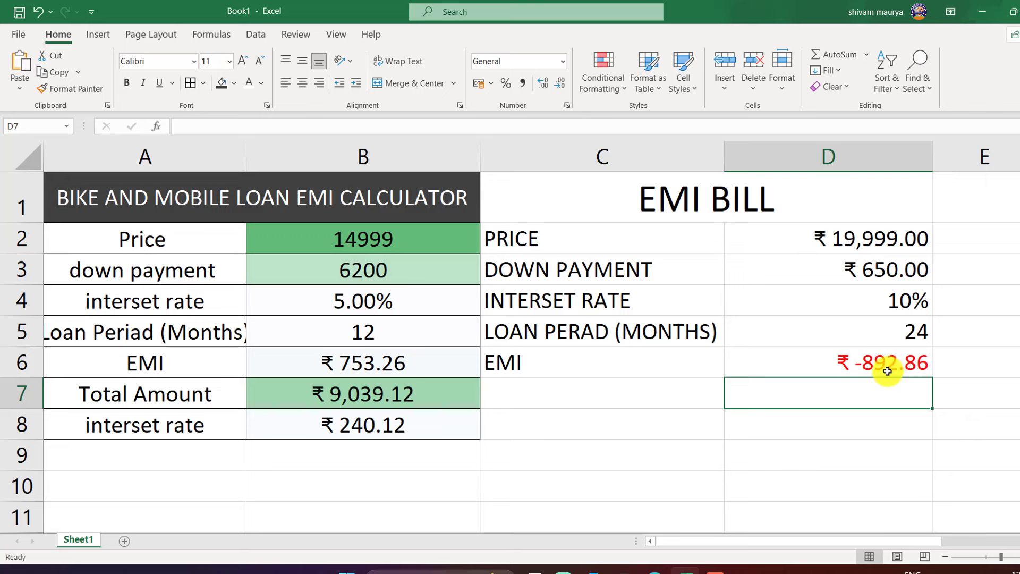
Step: Set the down payment in D3 to 6600
left_click(876, 272)
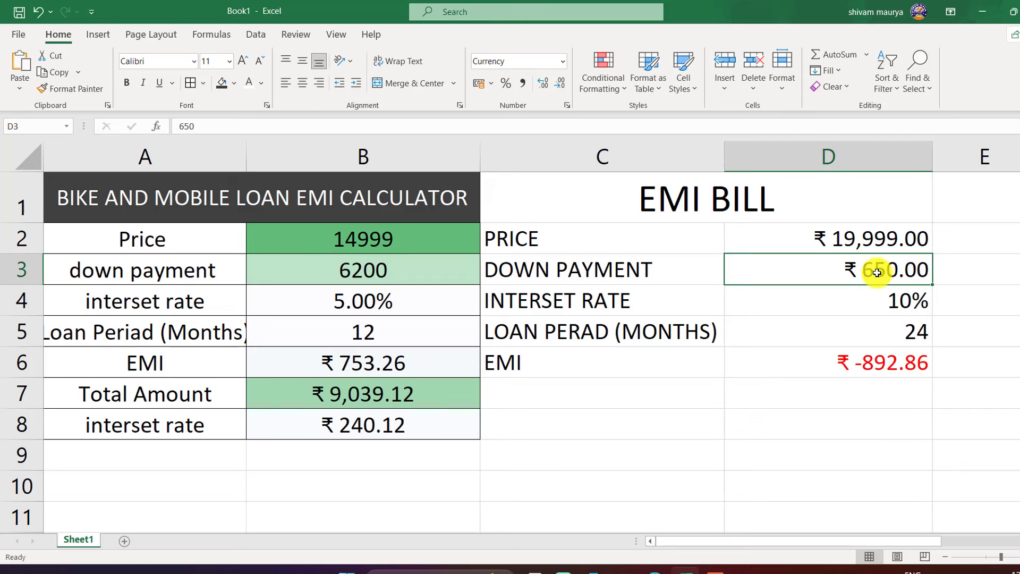
type("6")
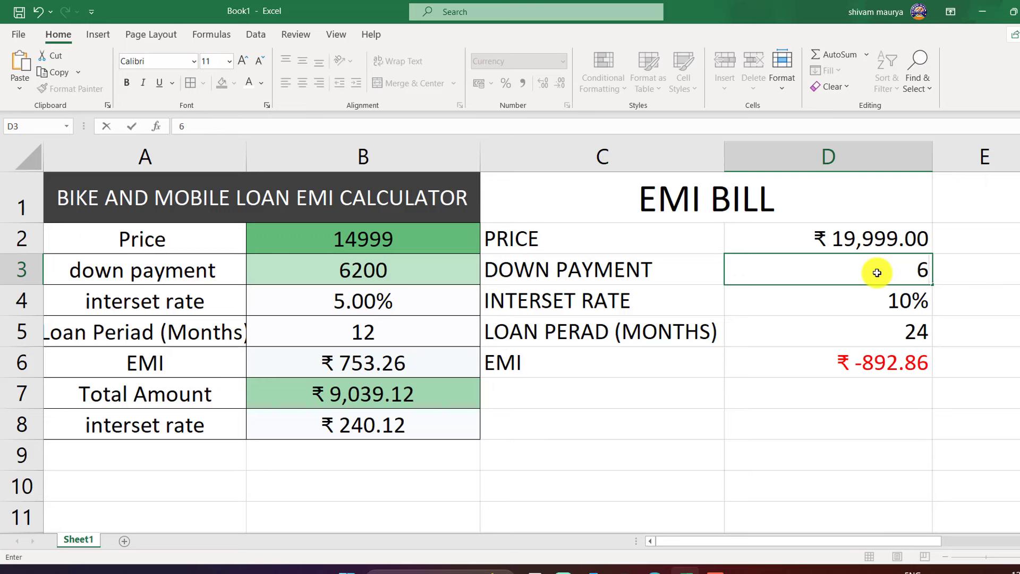
type("600")
key("Return")
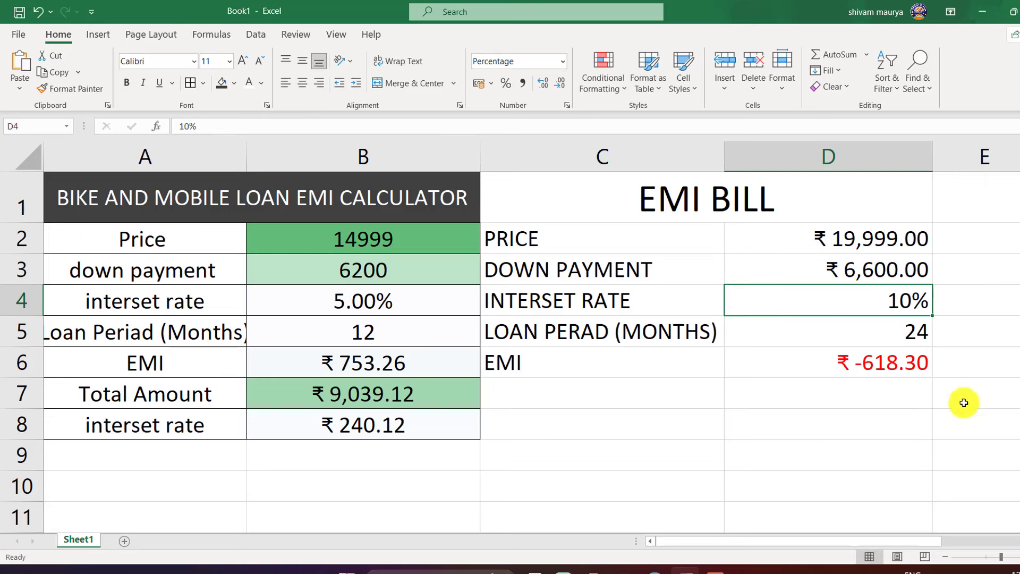
Step: Put a minus sign before PMT in the D6 formula, making it =-PMT(D4/12,D5,D2-D3)
left_click(886, 388)
left_click(884, 372)
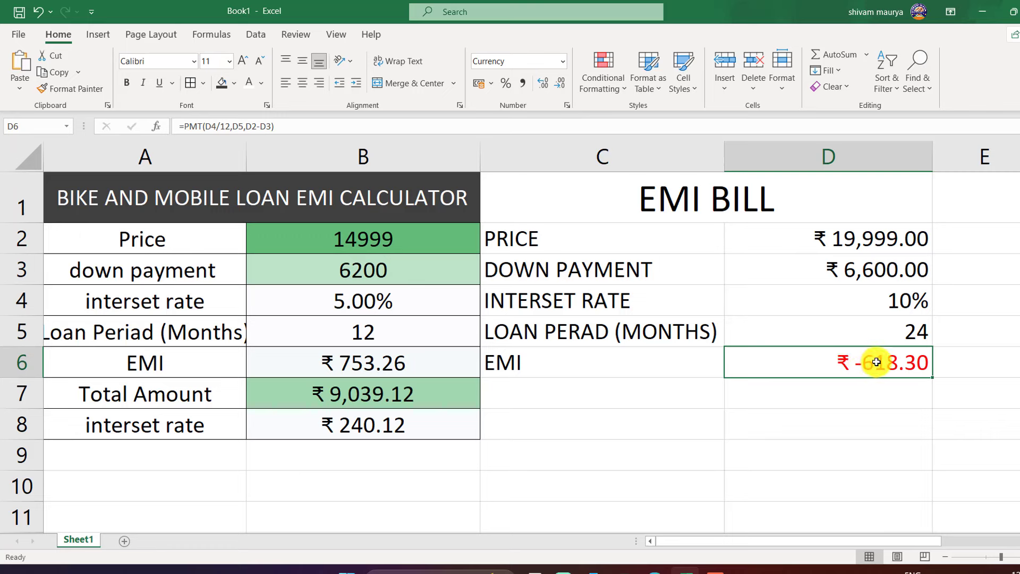
double_click(877, 362)
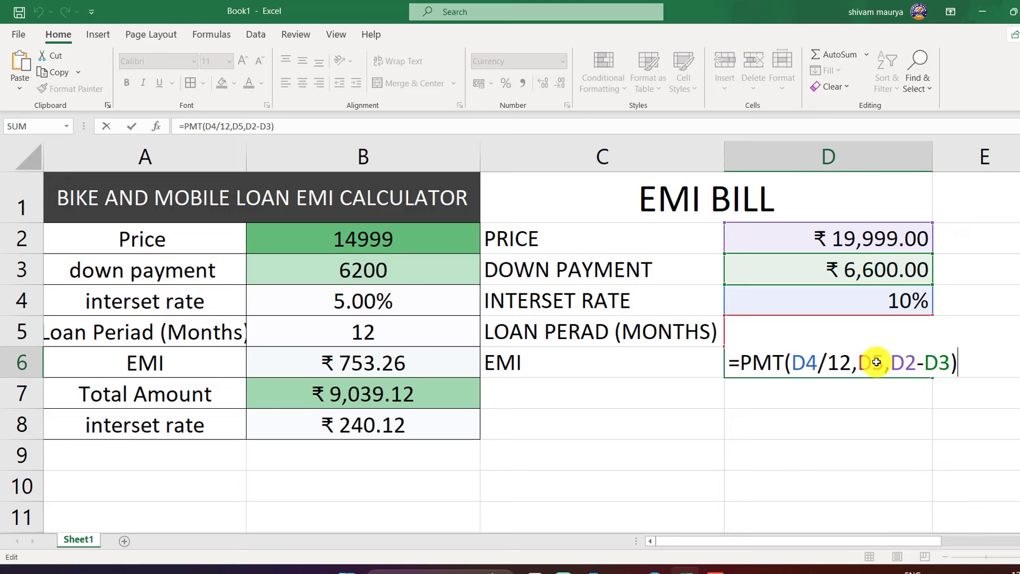
left_click(742, 361)
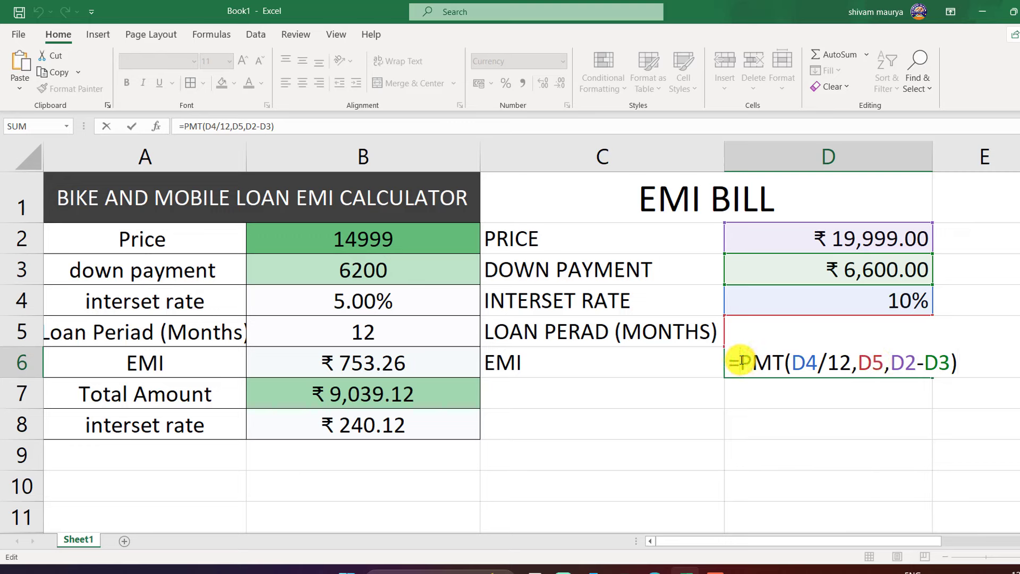
type("-")
key("Return")
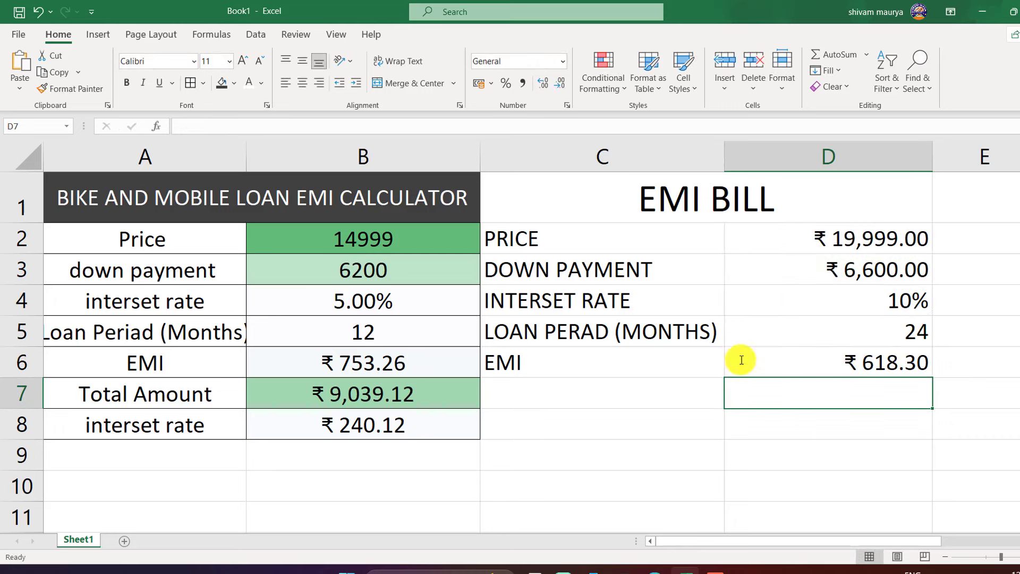
left_click(874, 363)
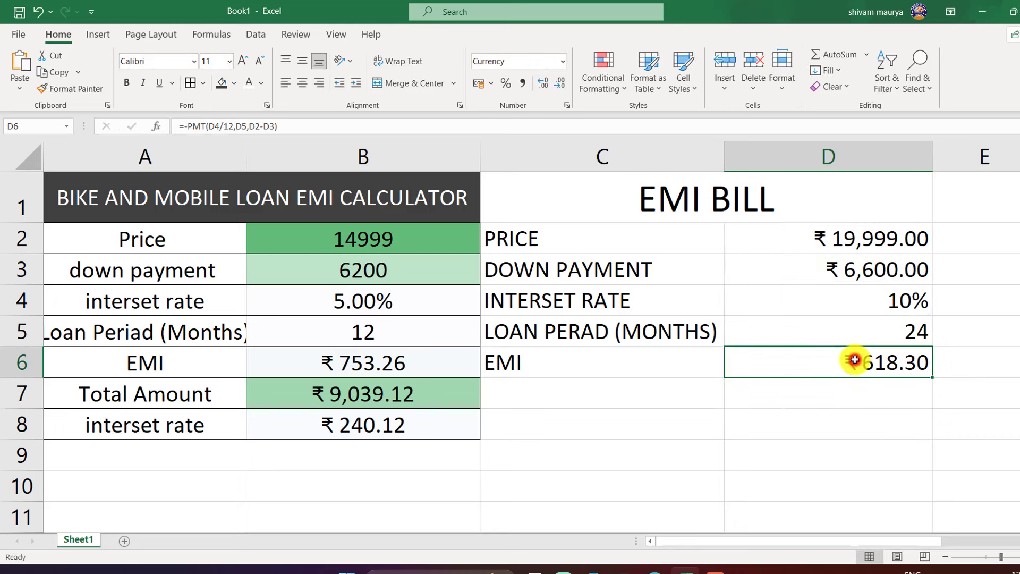
Step: Enter the label TOTAL AMOUNT in C7, below the EMI label
left_click(572, 393)
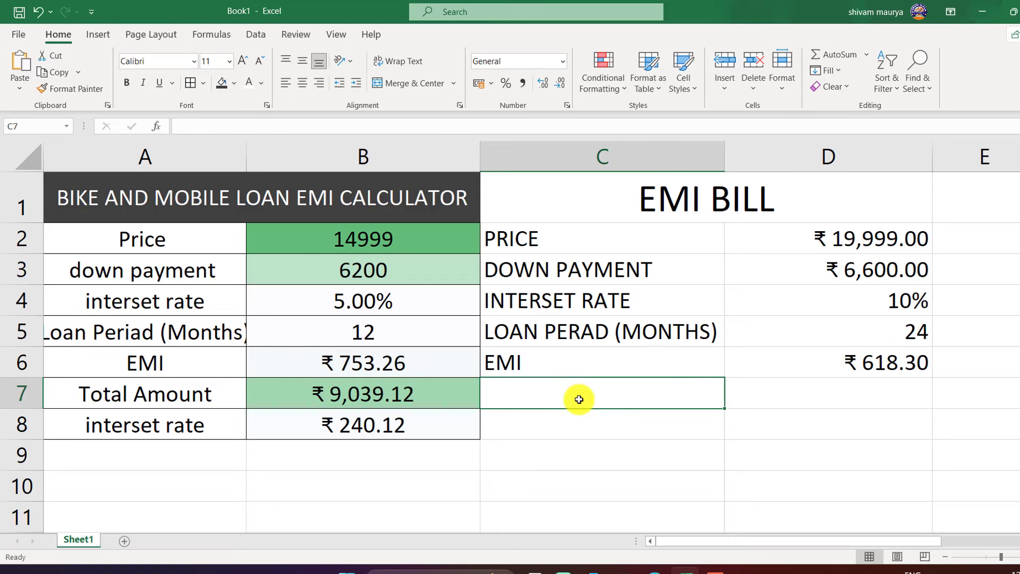
type("TOTAL ")
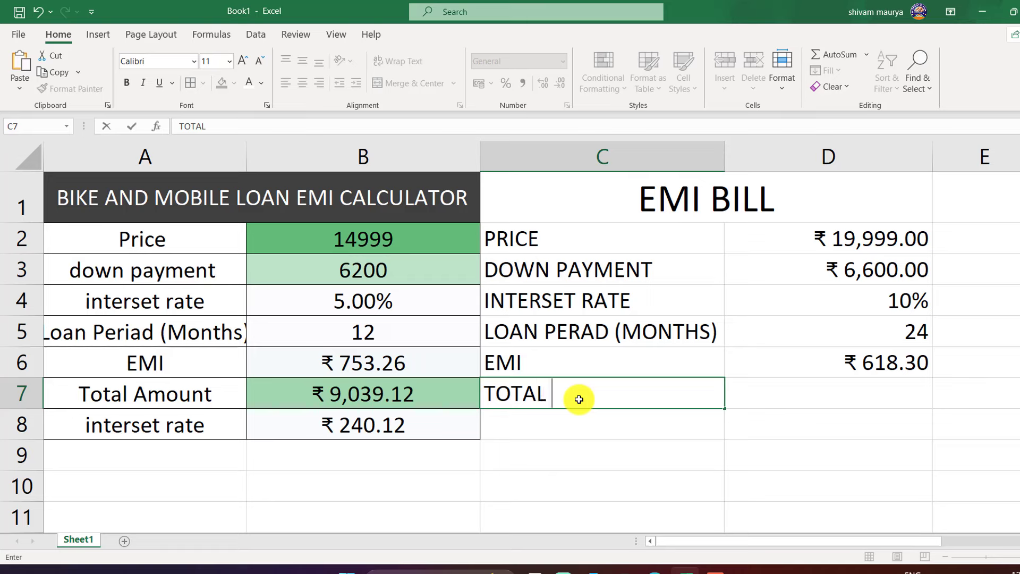
type("AMOUNT")
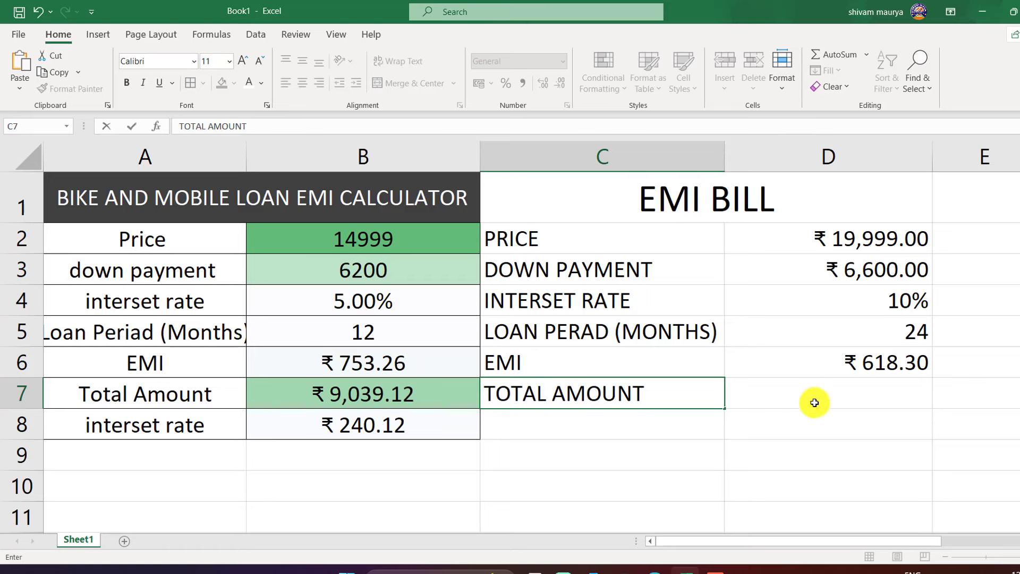
Step: Calculate the total amount in D7 by multiplying the EMI by the loan months with =D6*D5
left_click(815, 403)
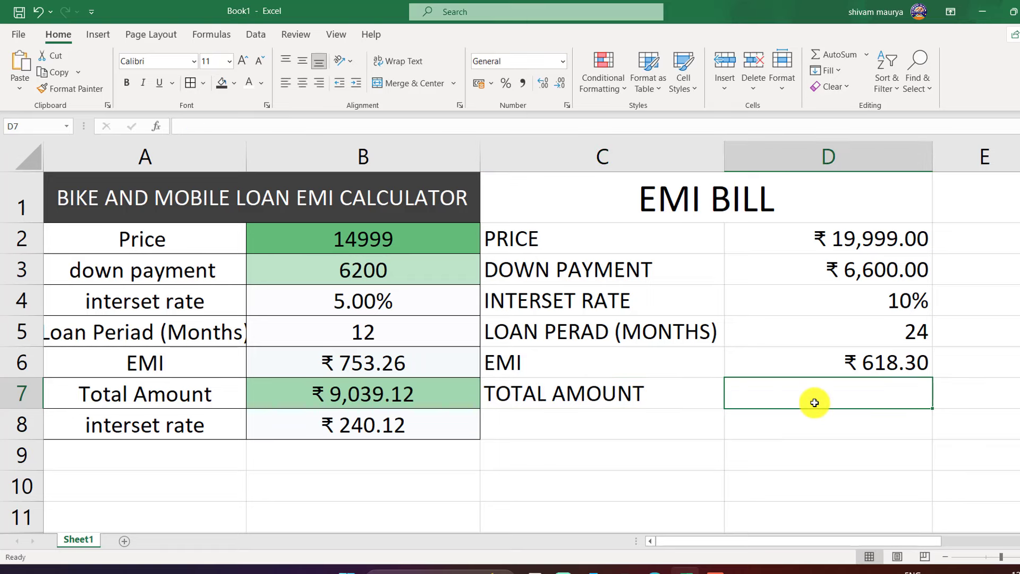
type("=")
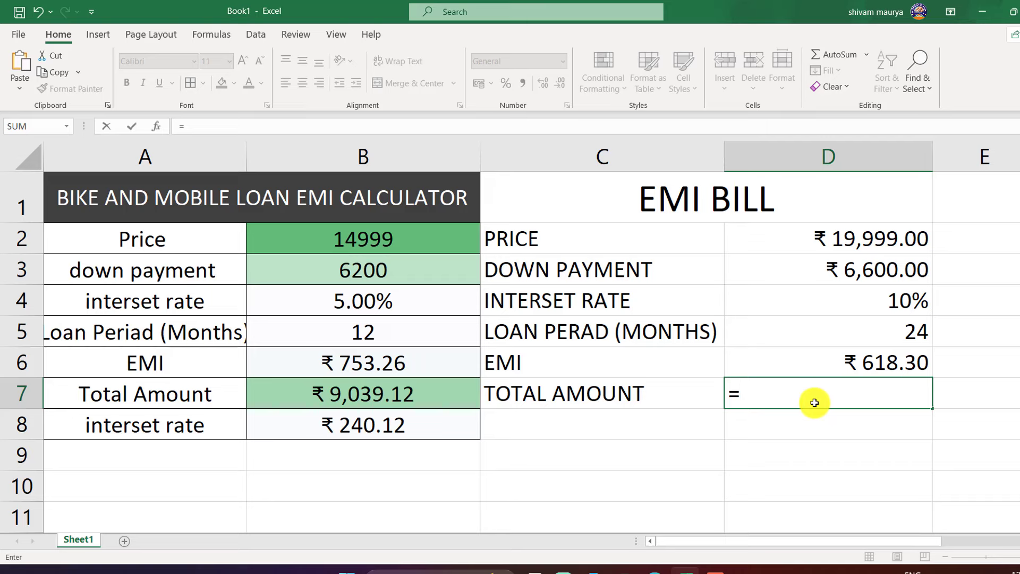
left_click(871, 358)
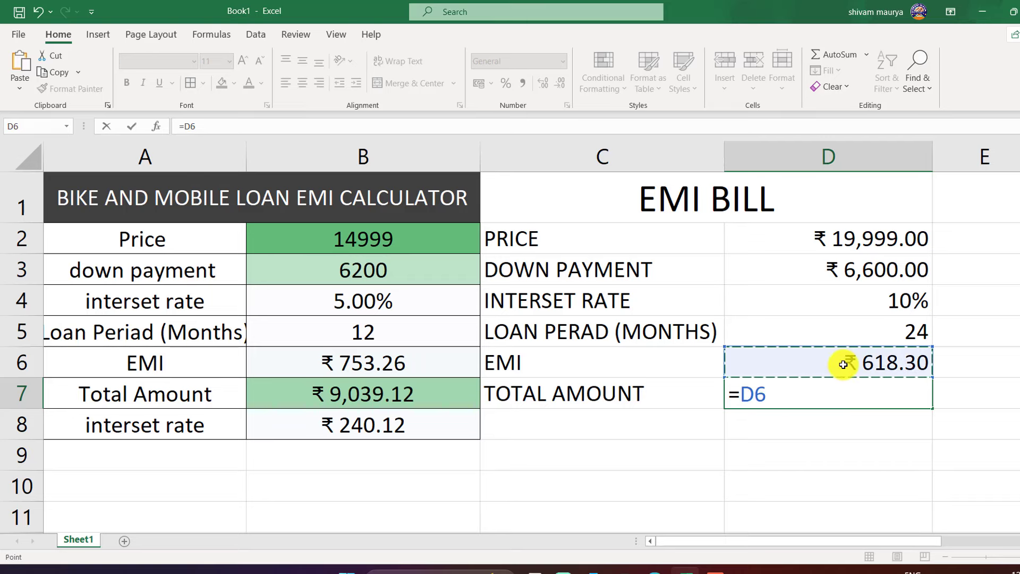
type("*")
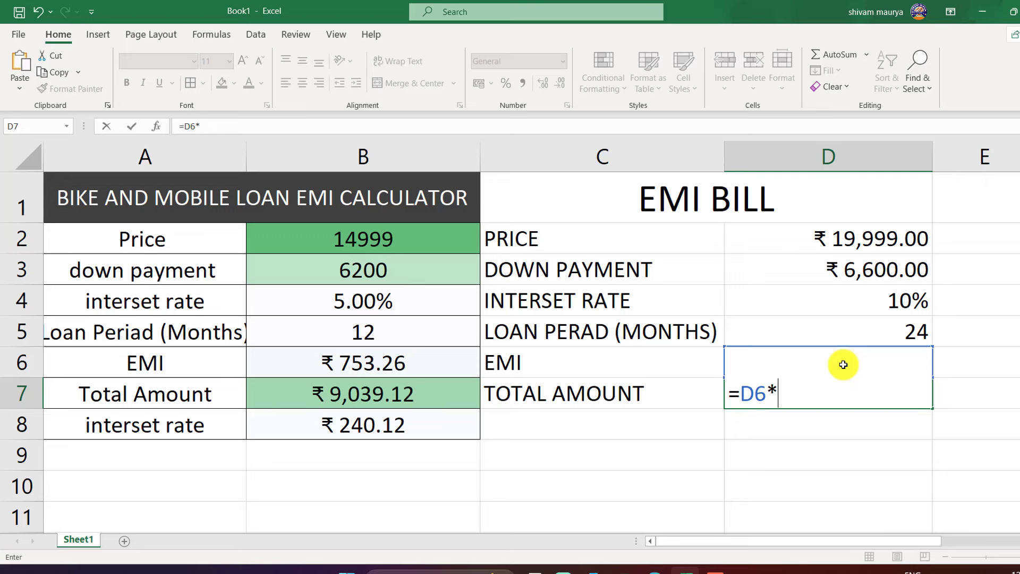
left_click(881, 333)
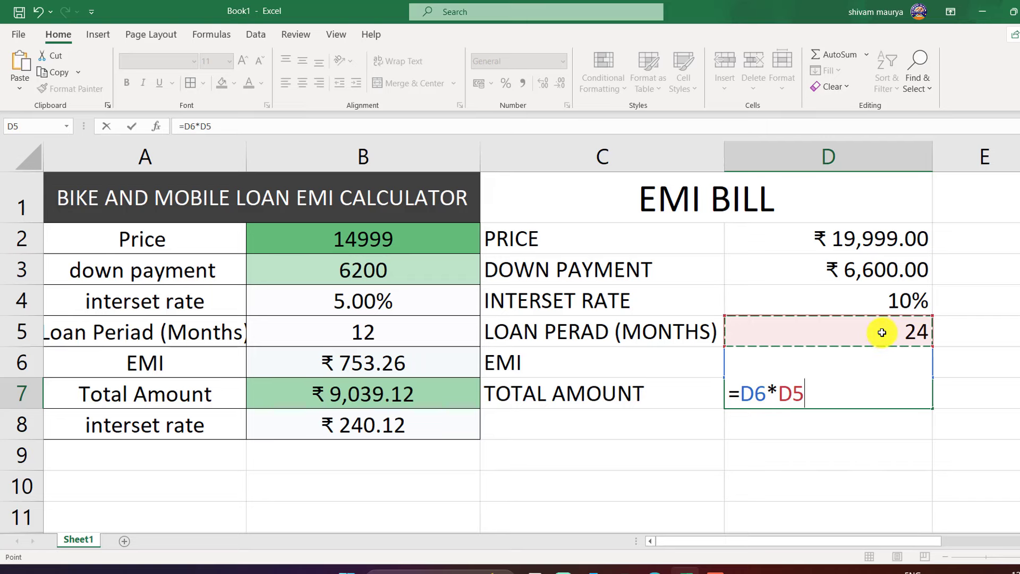
key("Return")
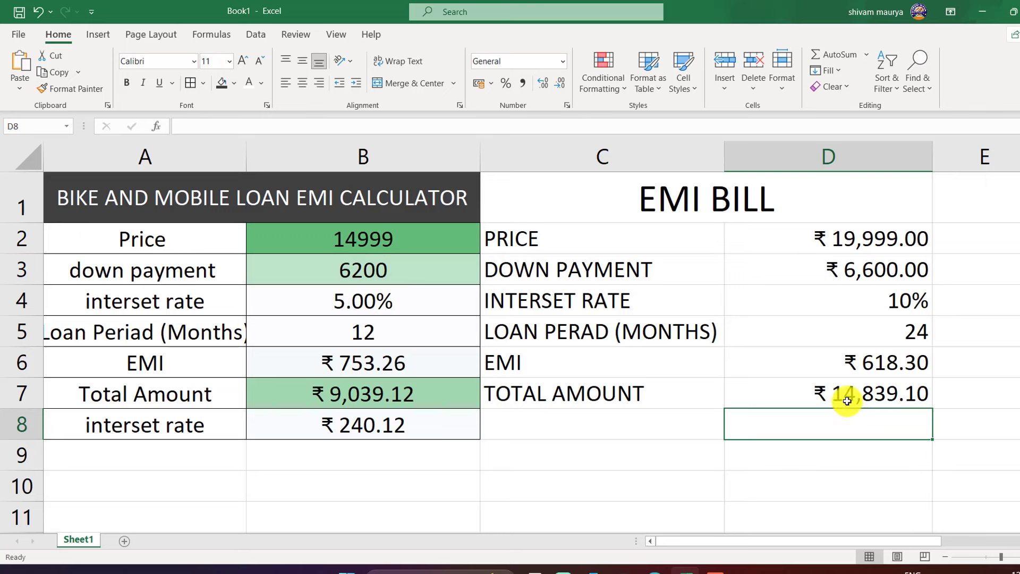
Step: Enter the label INTERSET RATE in C8, accepting the suggested completion
left_click(514, 422)
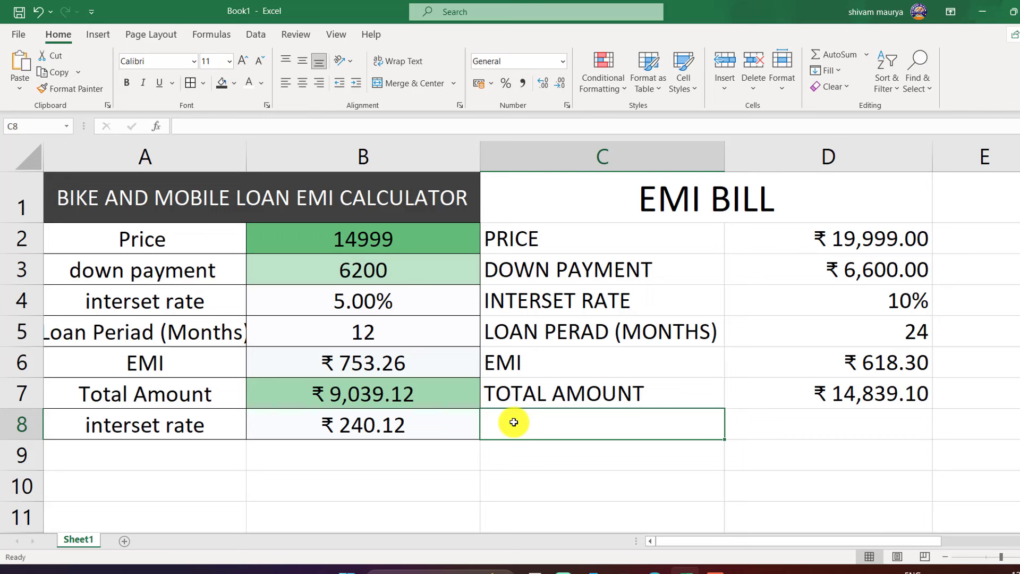
type("IN")
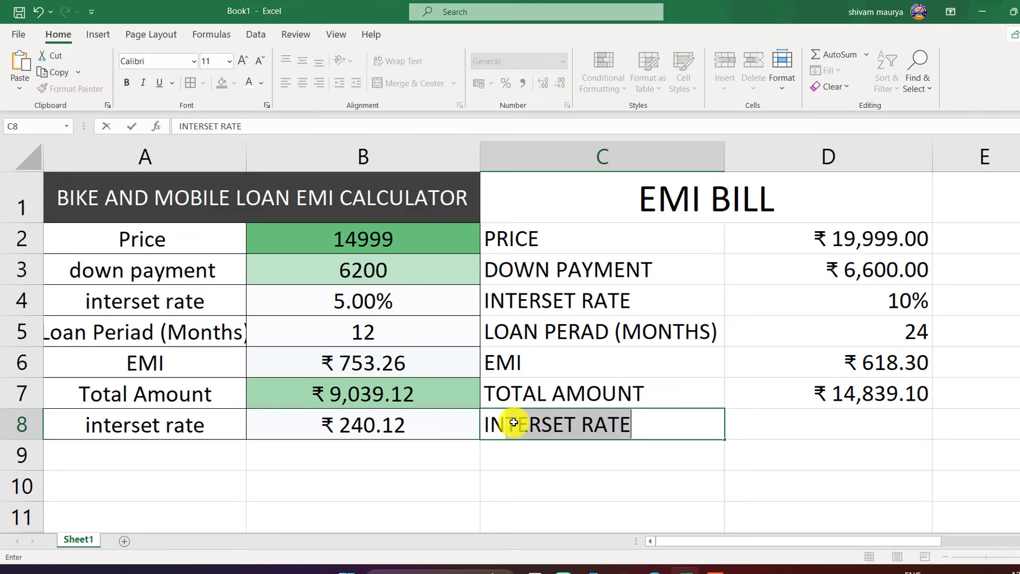
key("Tab")
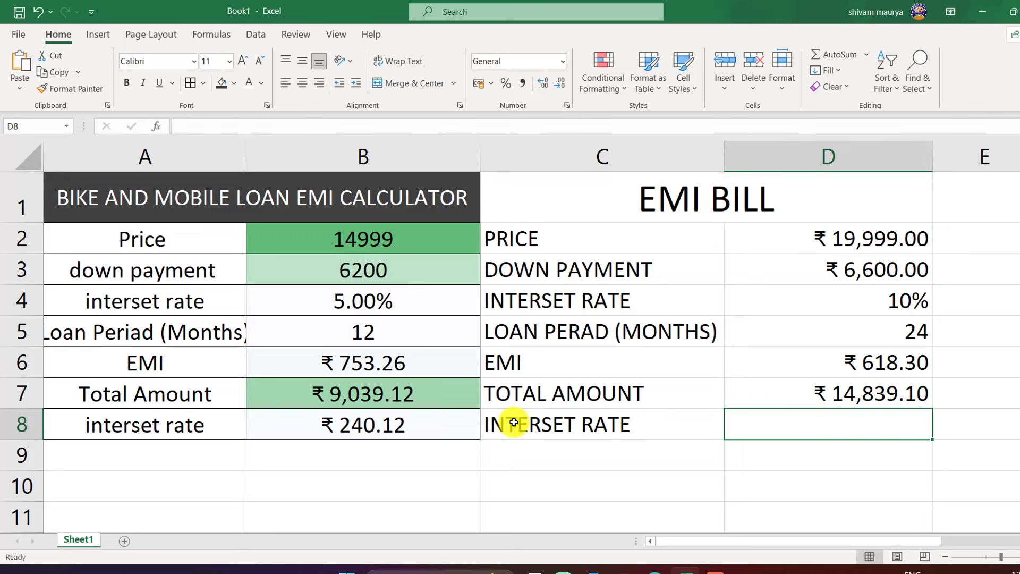
Step: Start a formula in D8 that subtracts a parenthesised expression from the total amount, =D7-(
type("=")
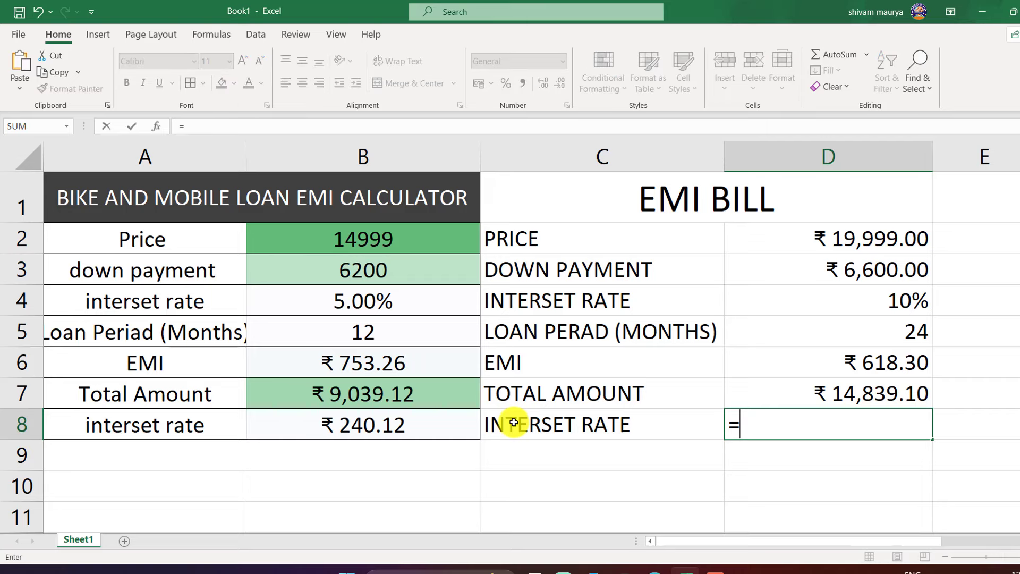
left_click(806, 389)
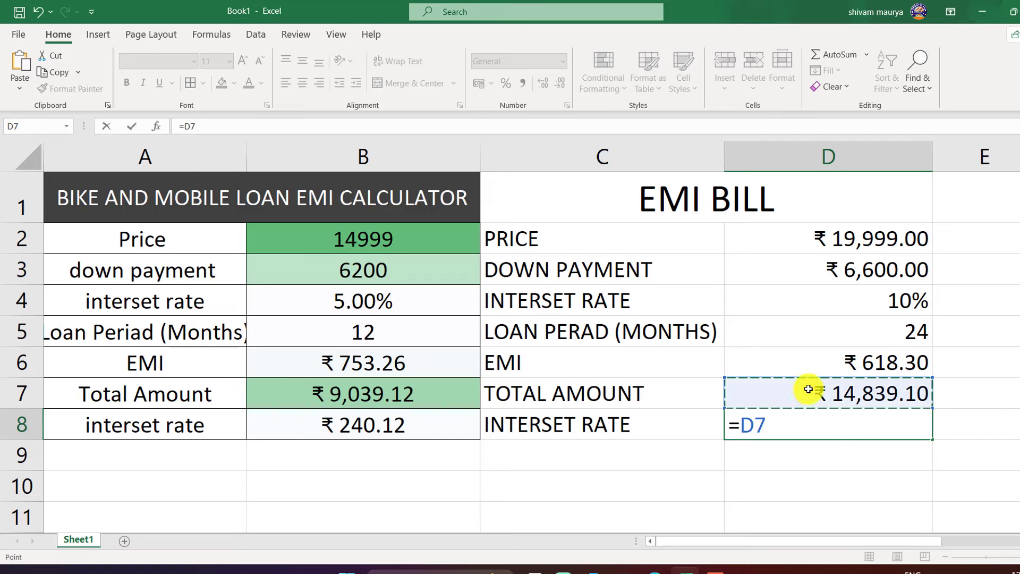
type("-")
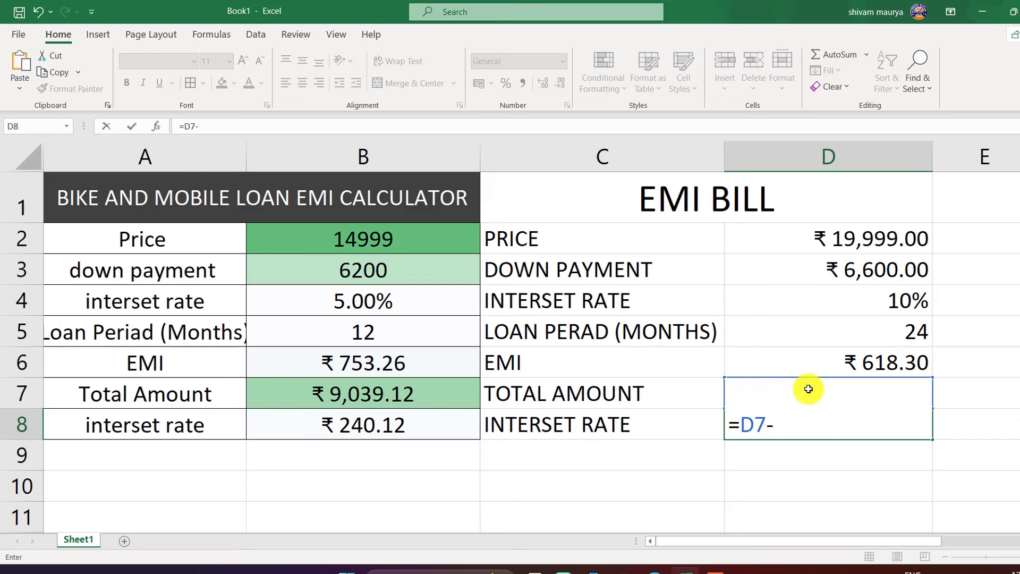
type("(")
left_click(850, 272)
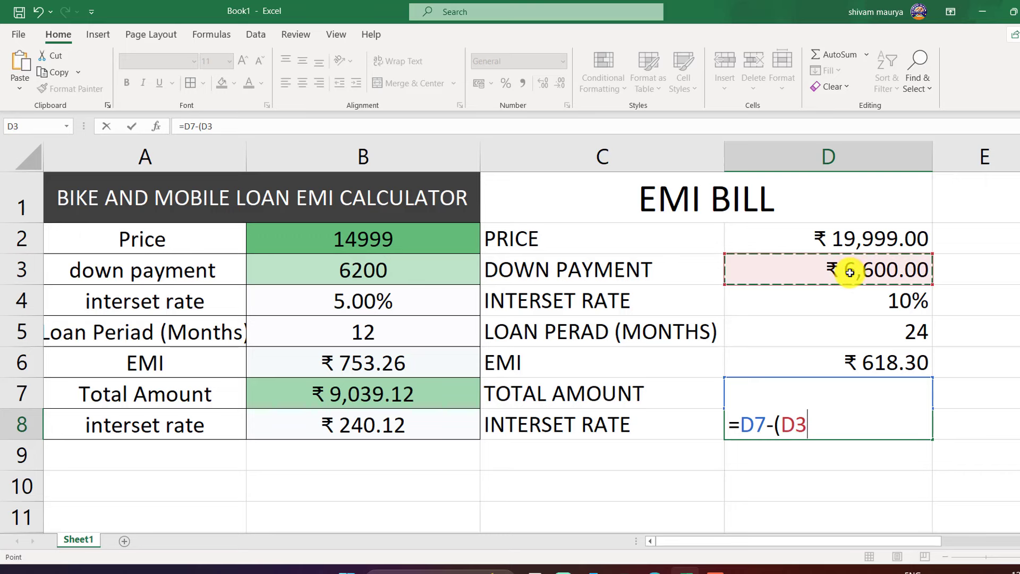
type("-")
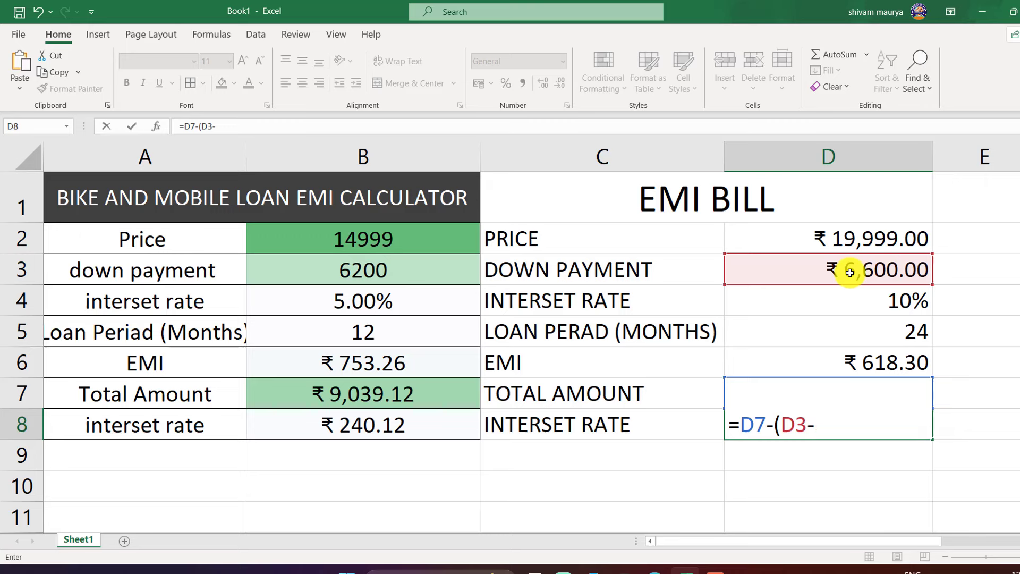
key("BackSpace")
key("BackSpace")
key("BackSpace")
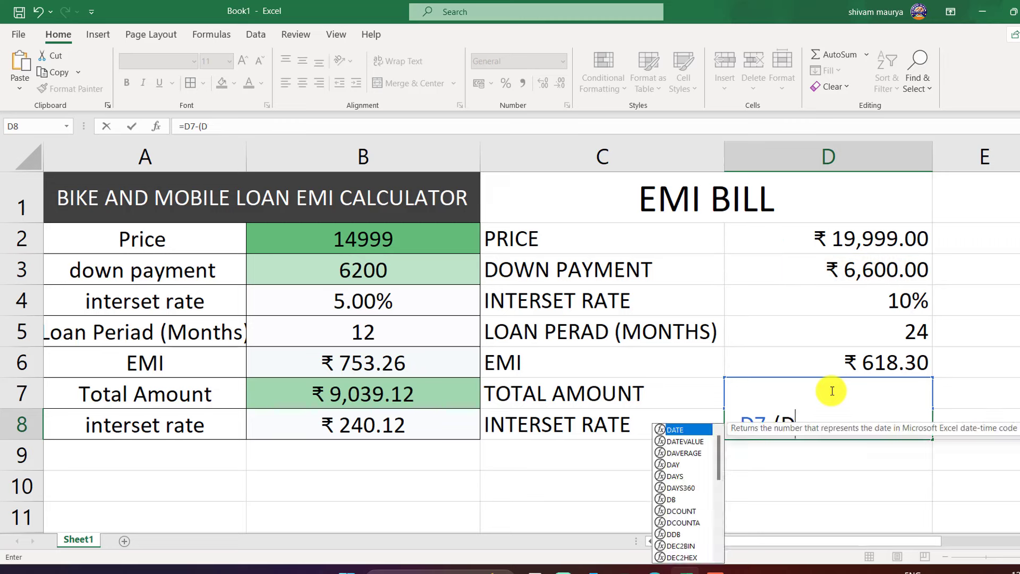
Step: Complete the D8 formula with the price minus the down payment in the parentheses, giving =D7-(D2-D3)
left_click(842, 250)
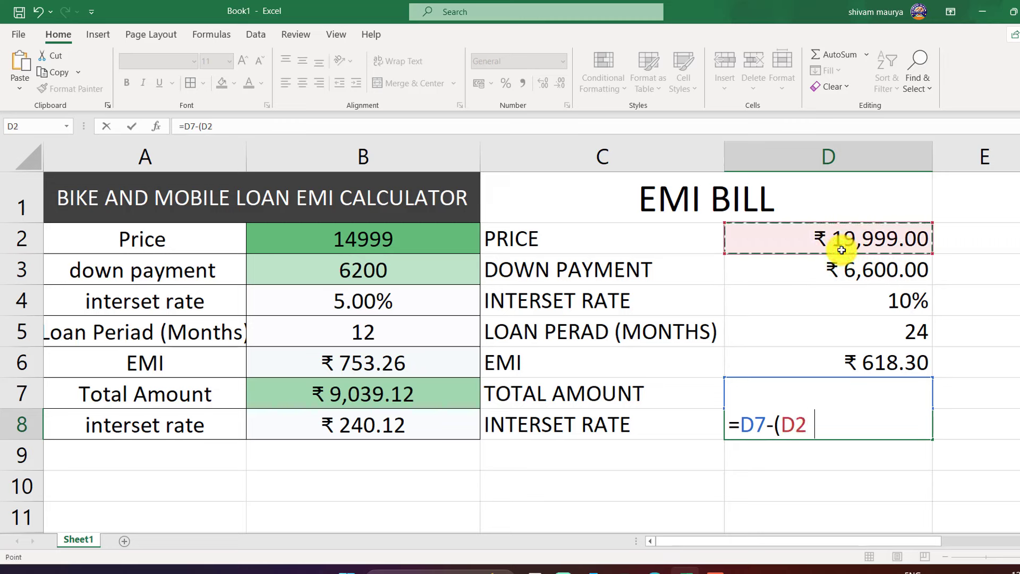
type("-")
left_click(826, 266)
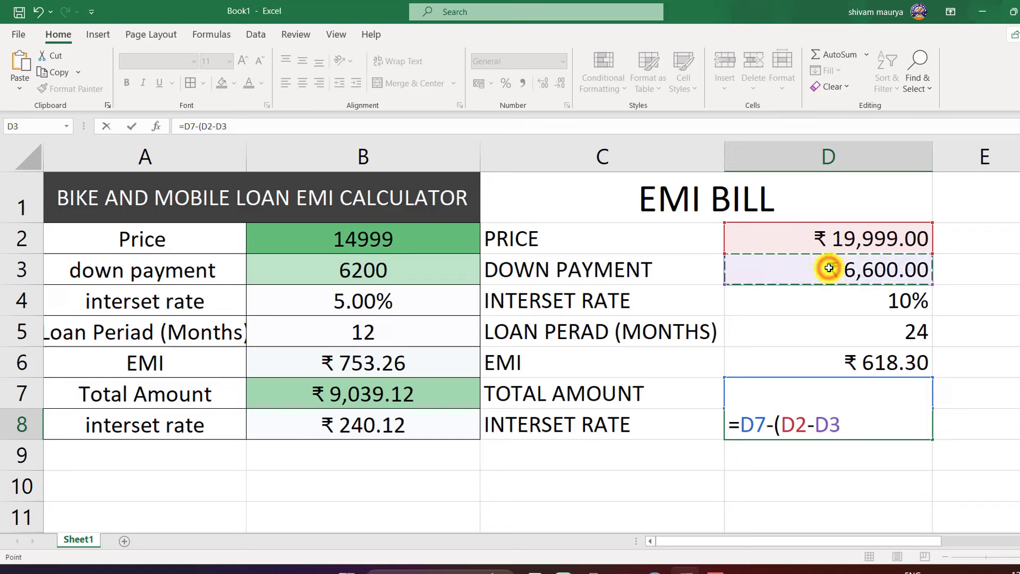
type(")")
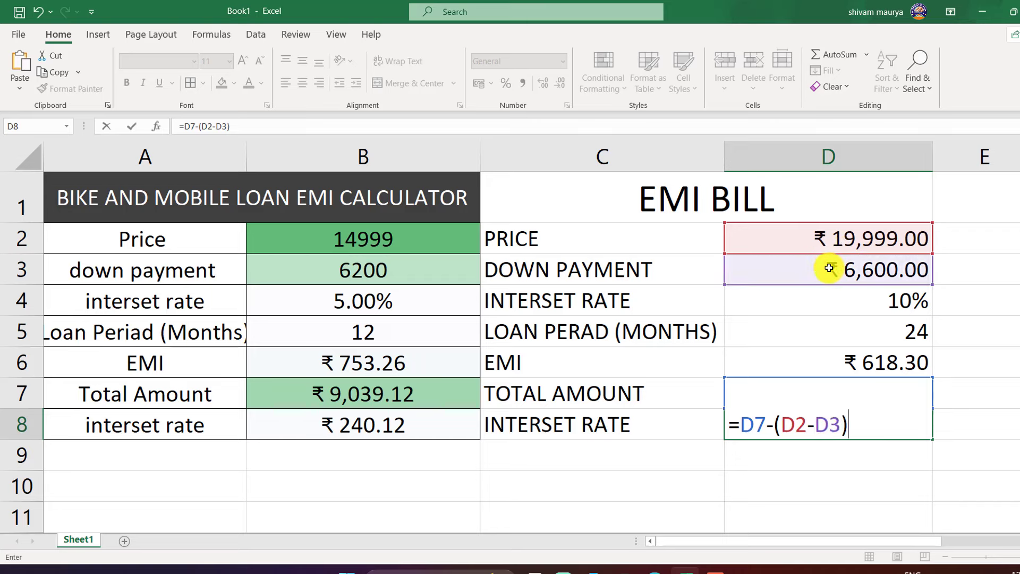
key("Return")
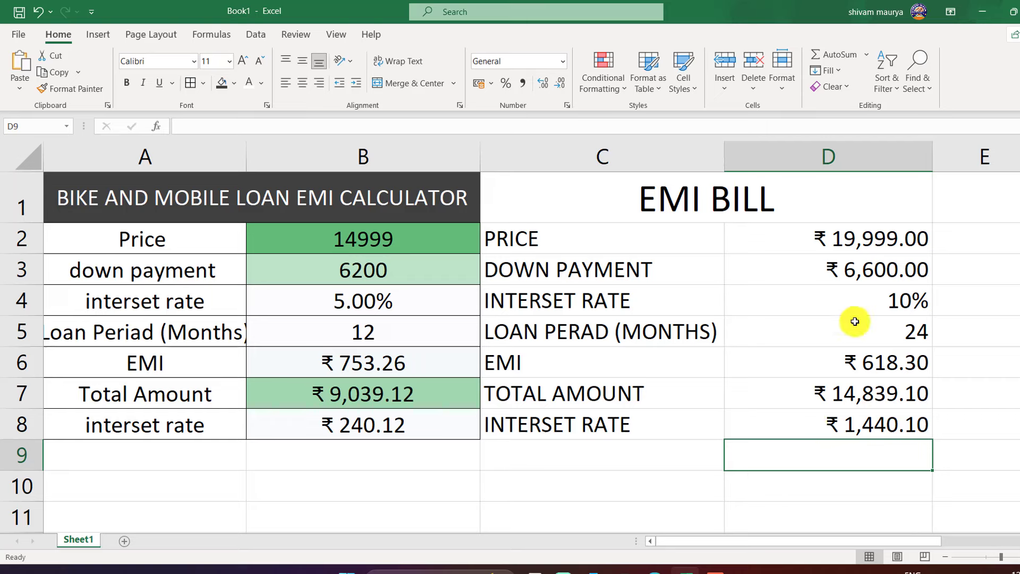
Step: Set the price in D2 of the EMI BILL calculator to 14999
left_click(870, 243)
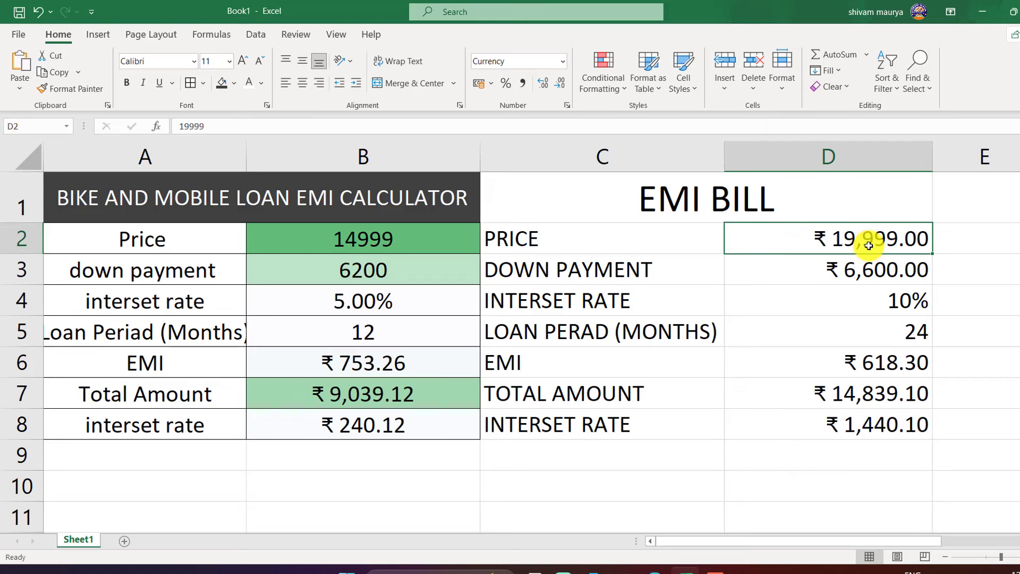
type("140")
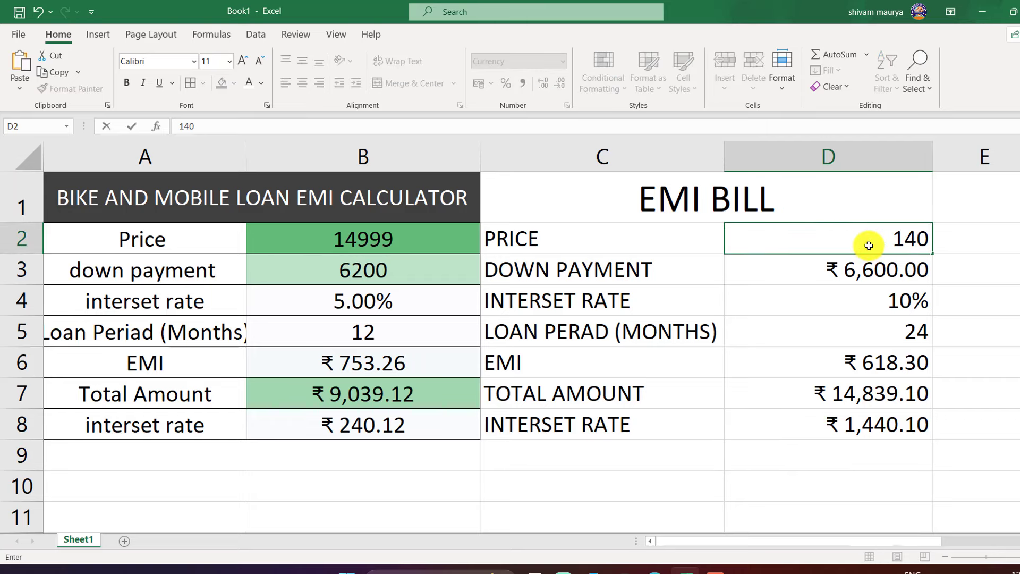
key("BackSpace")
type("999")
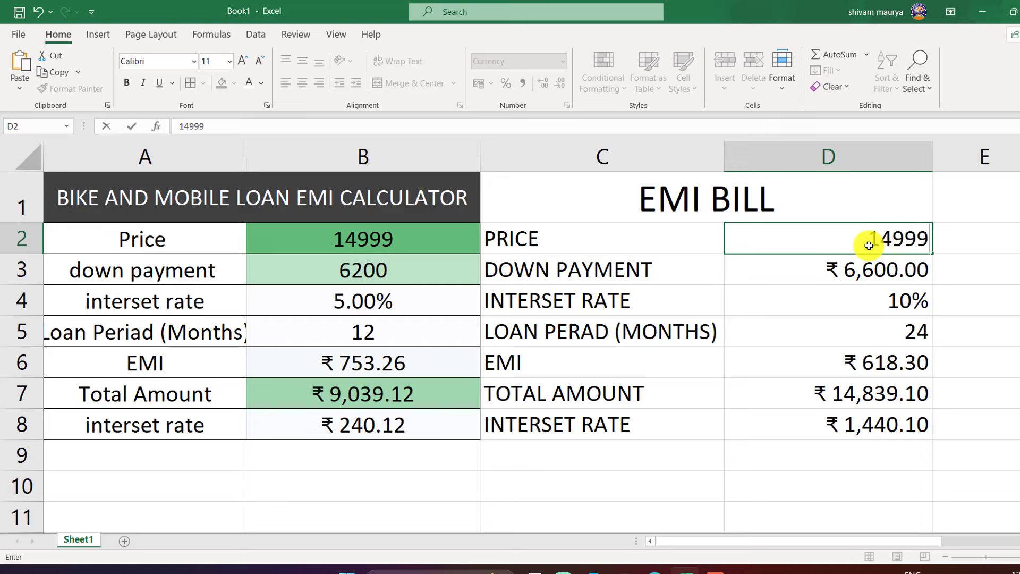
key("Return")
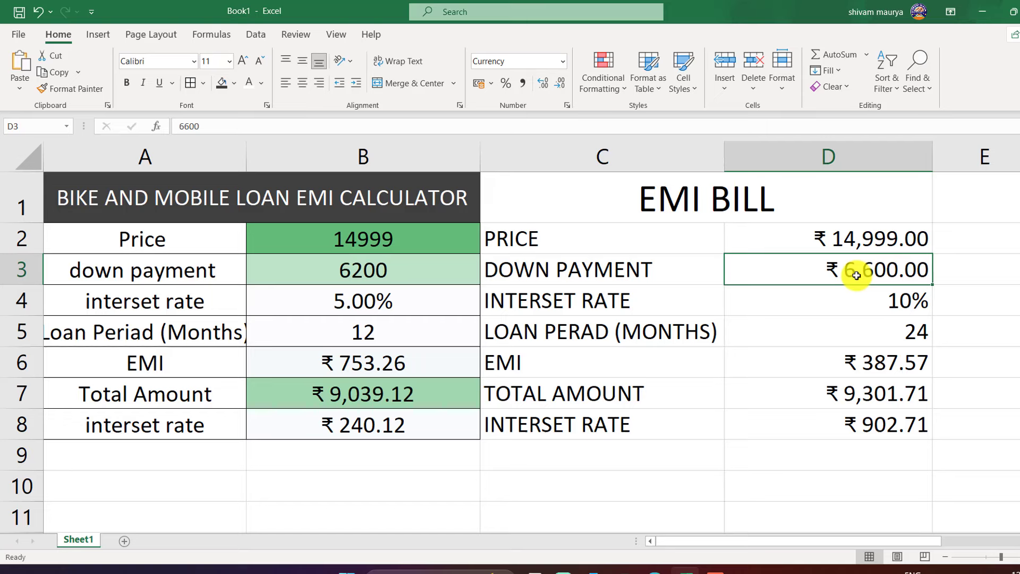
Step: Set the down payment in D3 to 4250 and the interest rate in D4 to 5%
type("4250")
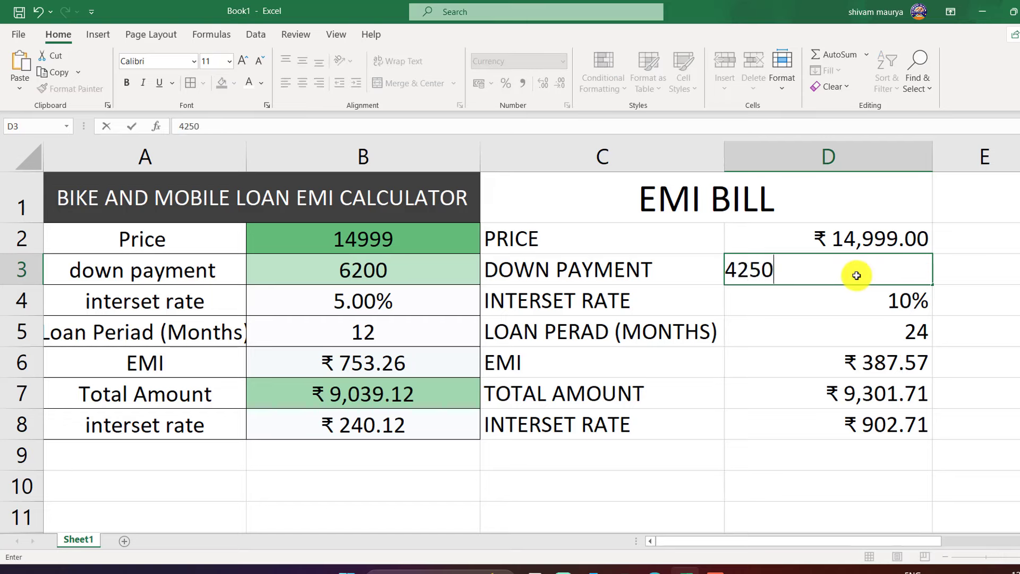
key("Return")
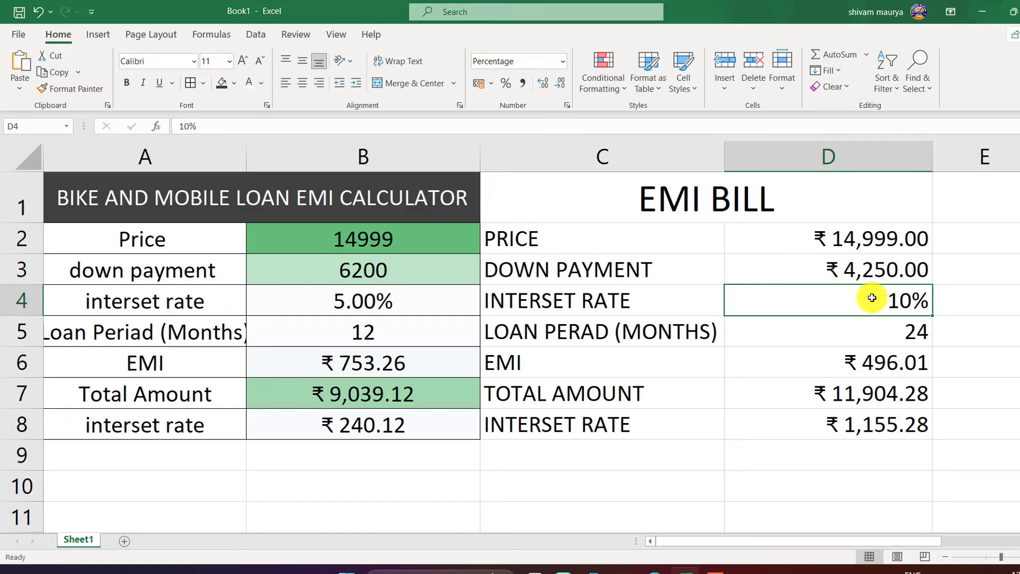
type("5")
key("Return")
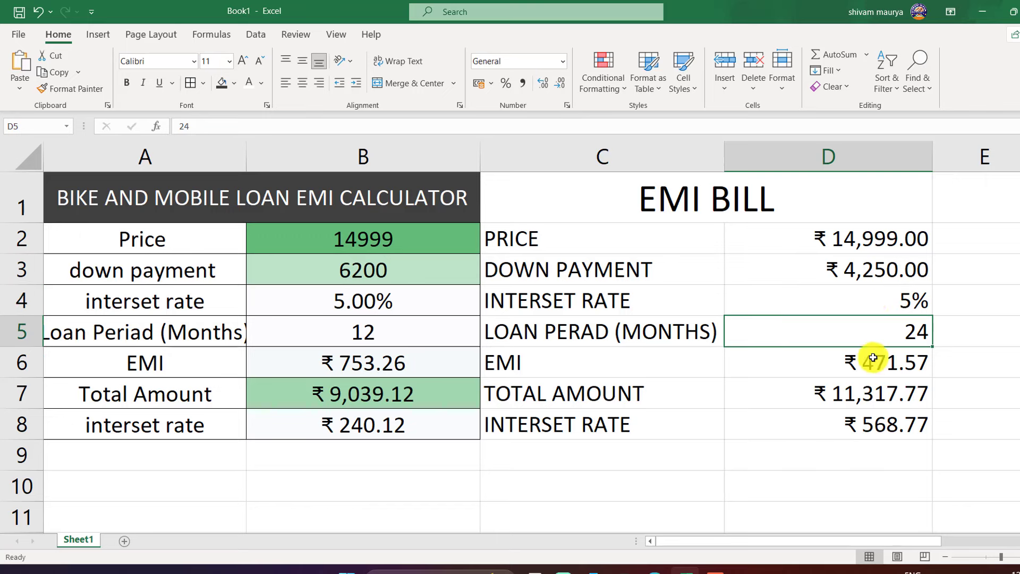